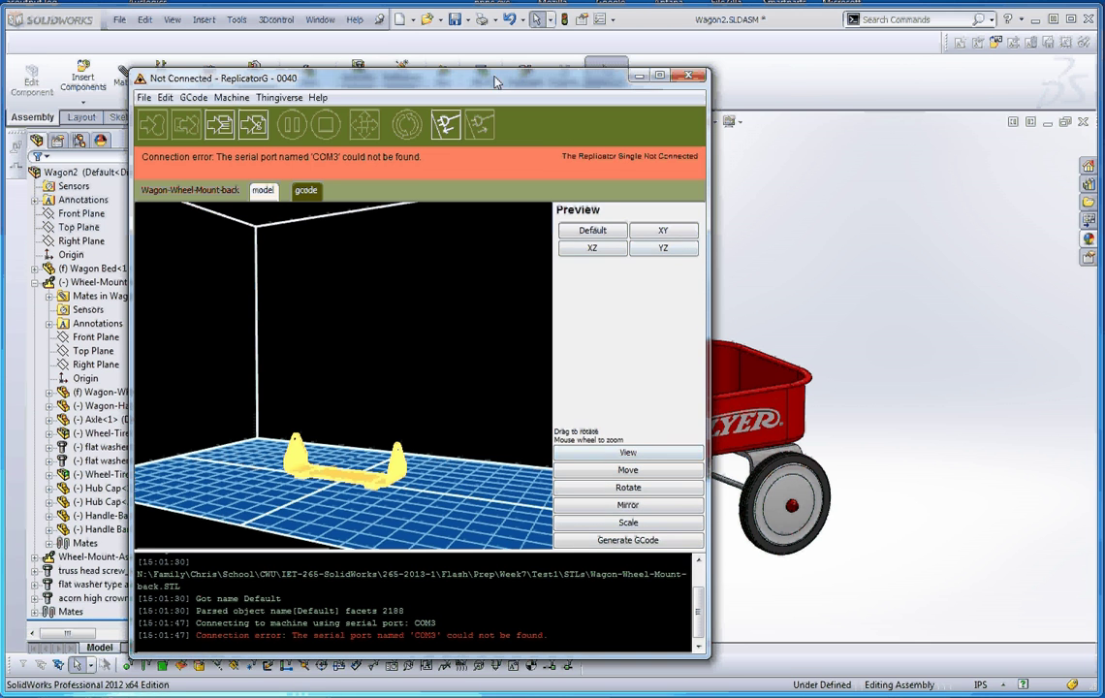
Step: Drag the ReplicatorG window aside to reveal the SolidWorks Wagon2 assembly
drag(444, 76, 0, 126)
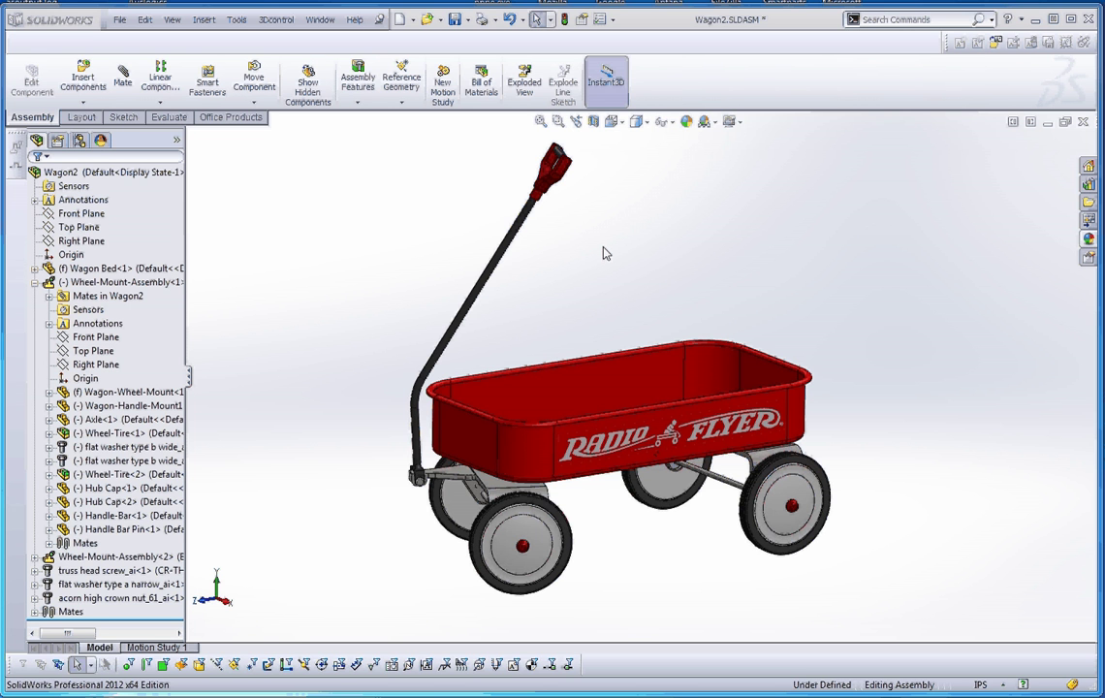
Step: Open the Handle-Bar part from the wagon assembly and rotate to see the whole bent bar
right_click(492, 273)
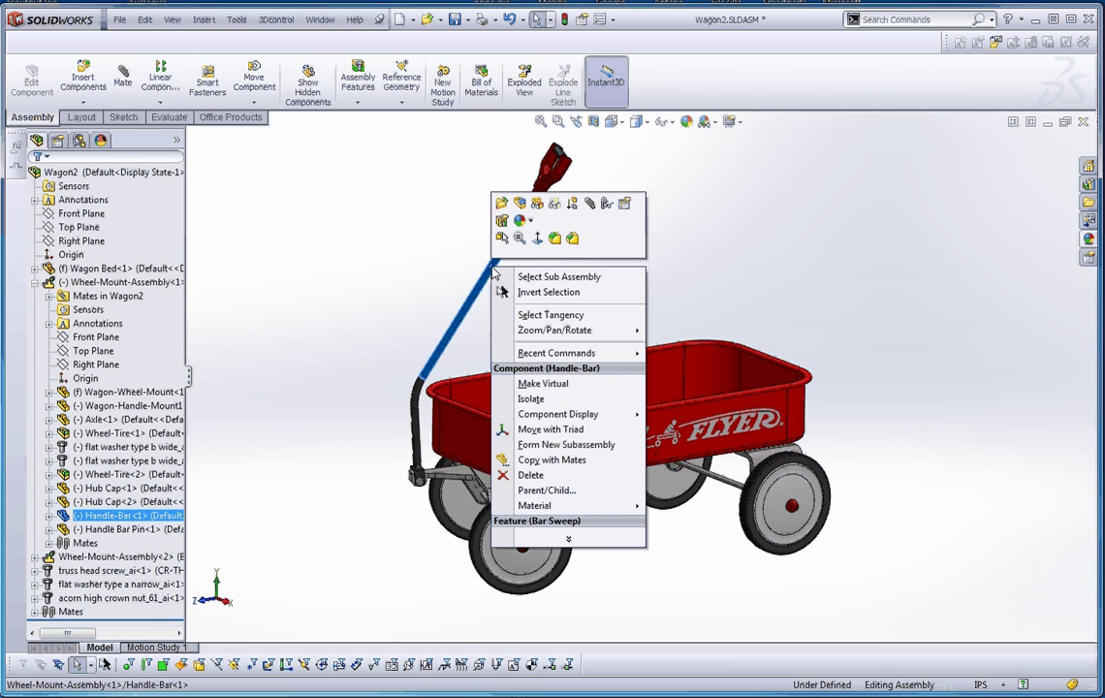
click(501, 204)
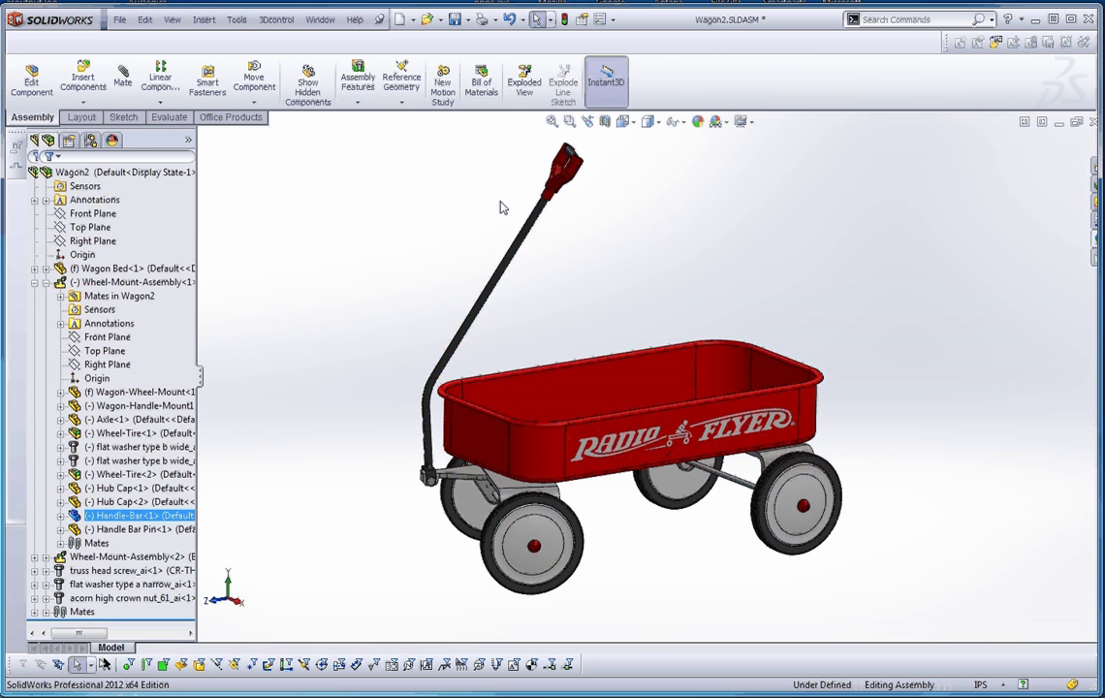
middle_drag(647, 378, 653, 349)
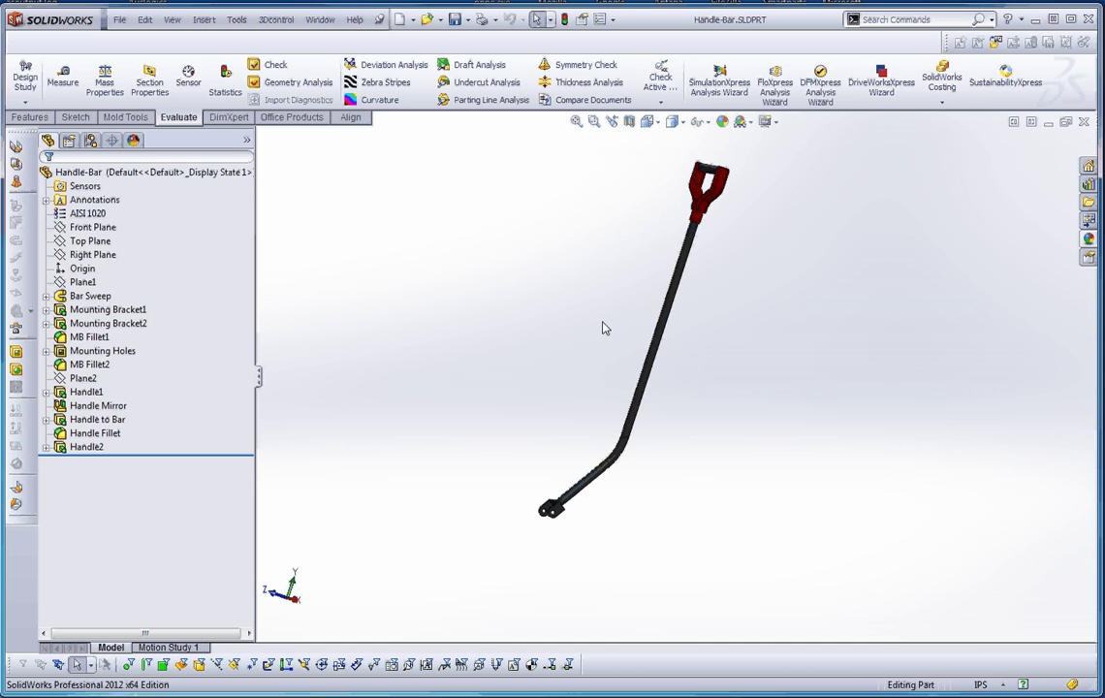
Step: Save the Handle-Bar part as STL into the STLs folder, replacing the existing Handle-Bar.STL
click(119, 19)
click(150, 146)
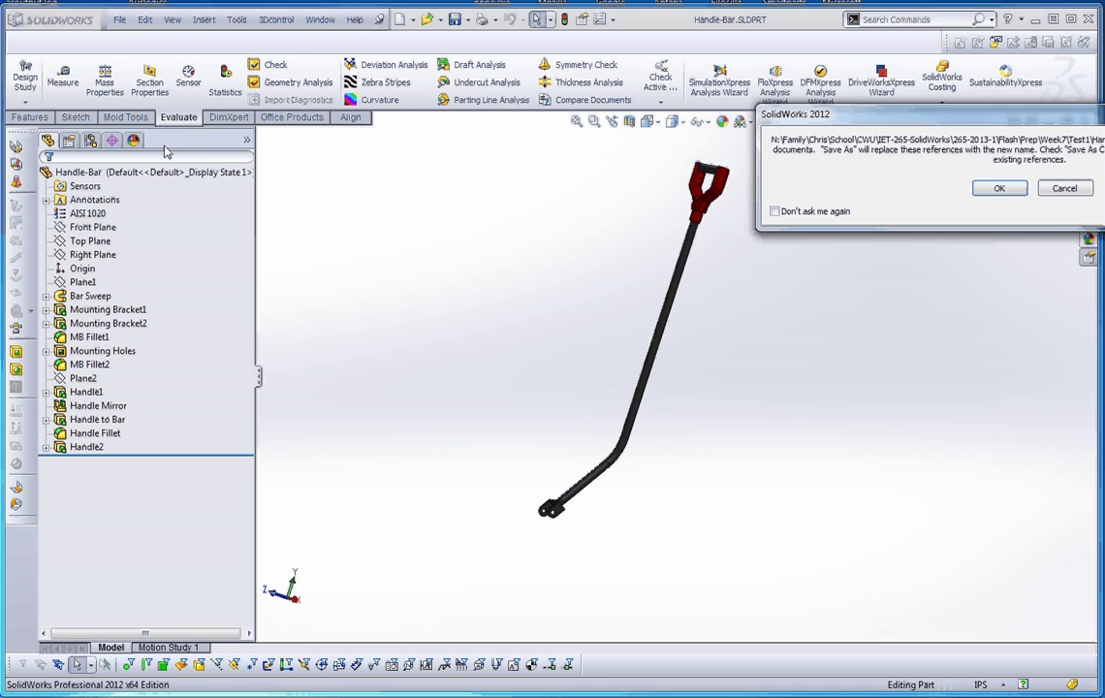
click(999, 189)
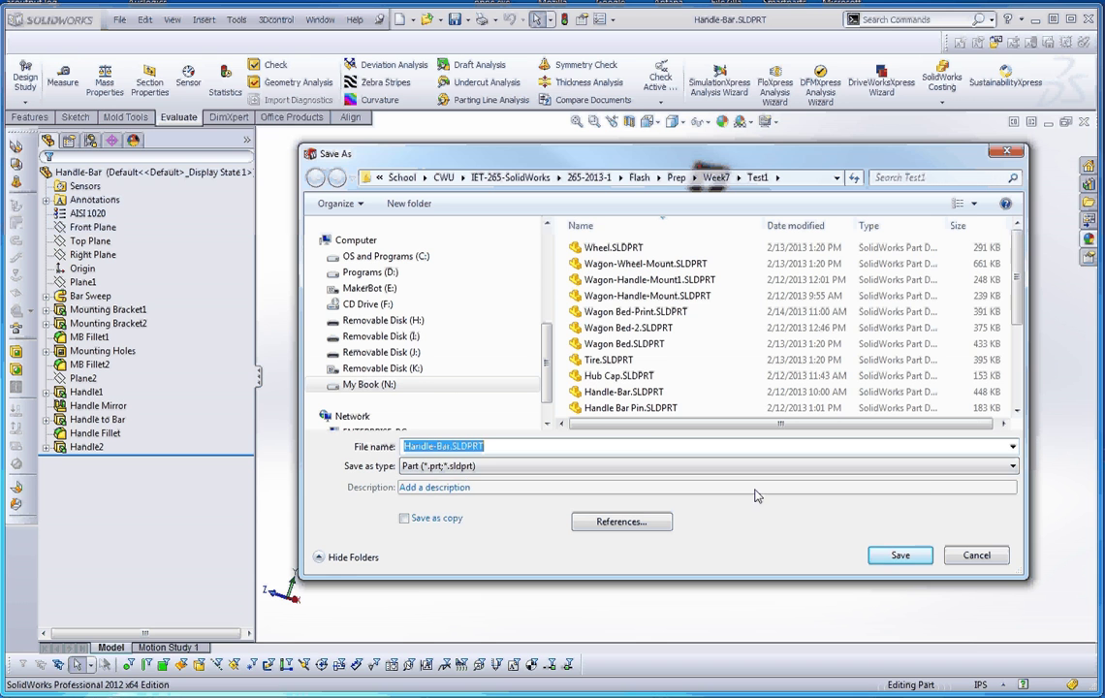
click(909, 466)
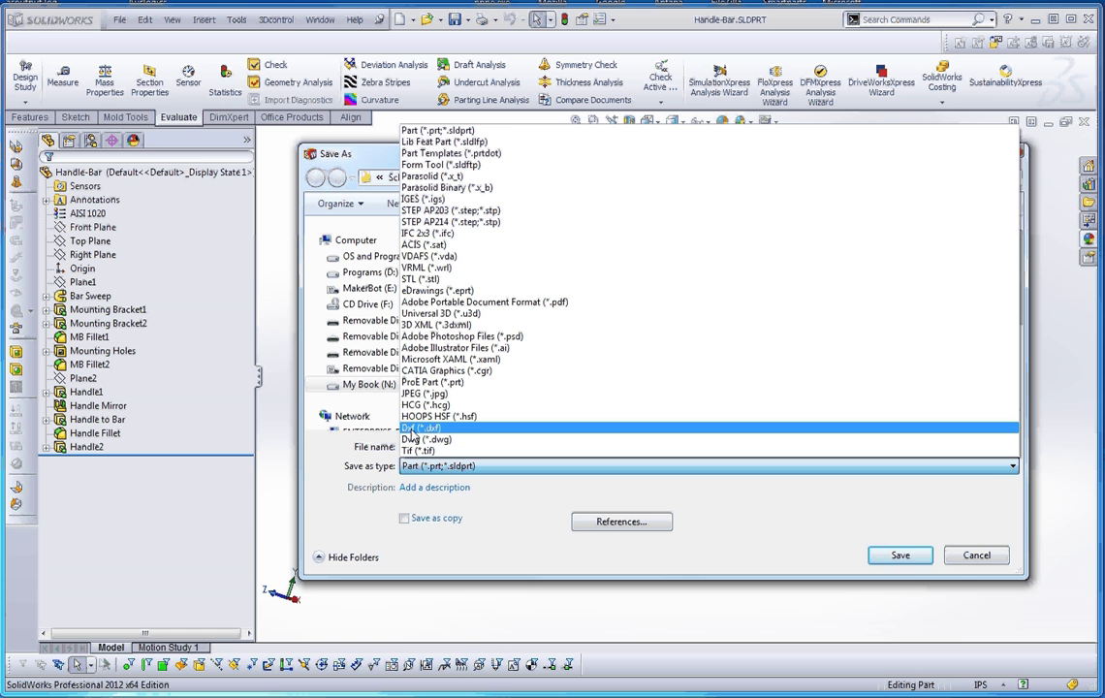
click(427, 279)
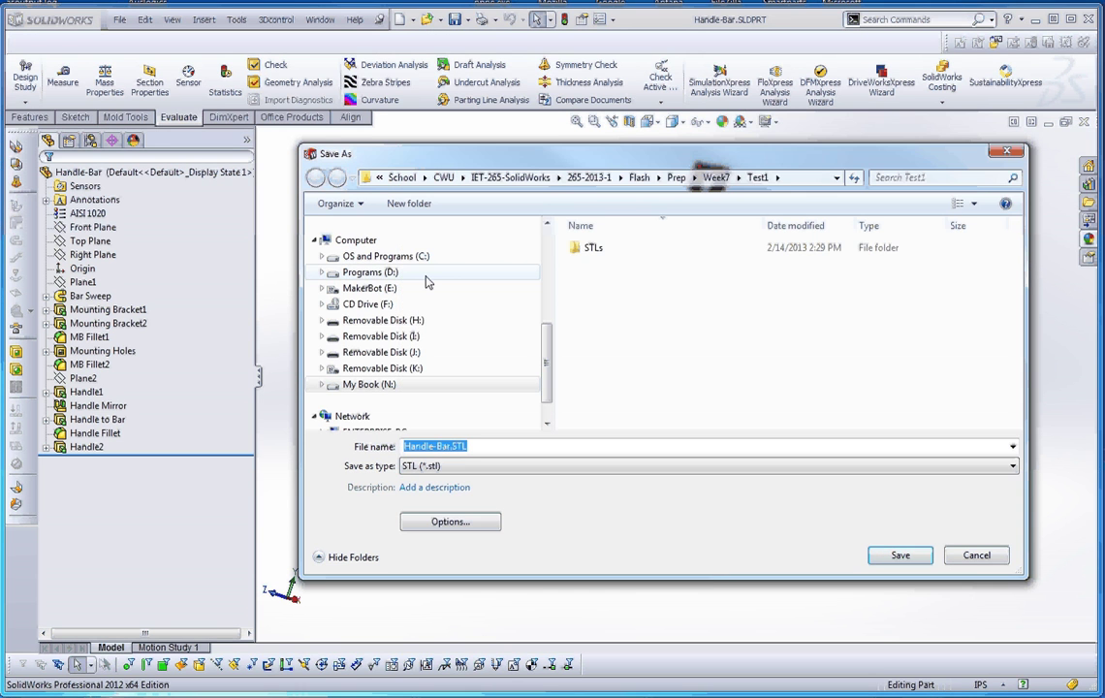
click(580, 250)
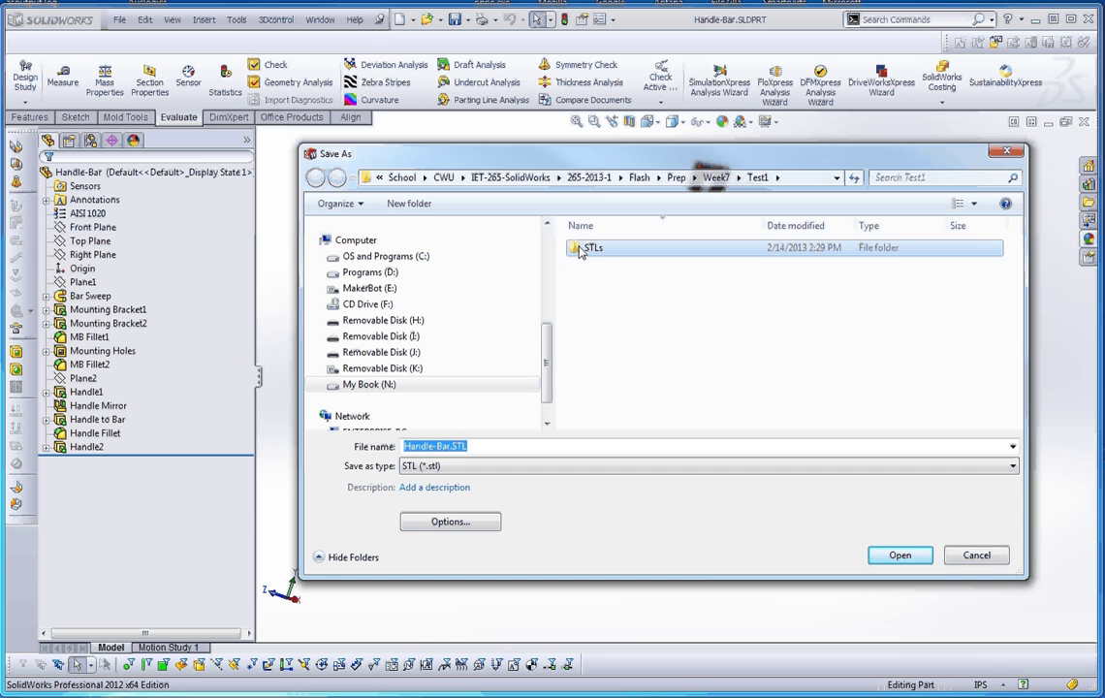
double_click(582, 249)
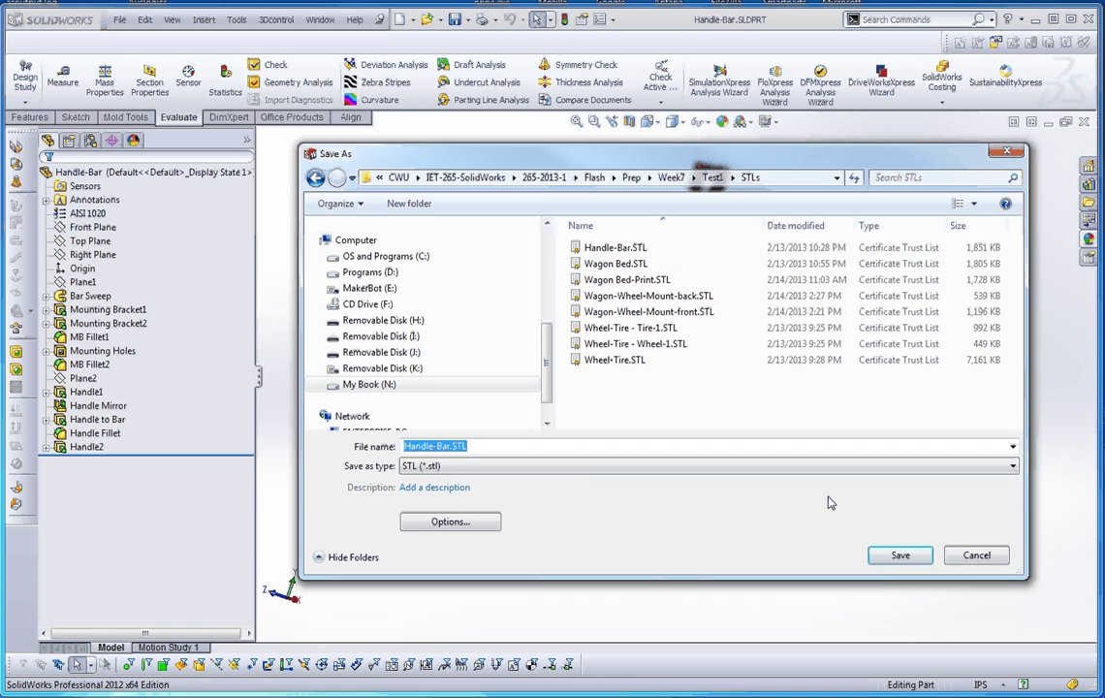
click(900, 557)
click(729, 382)
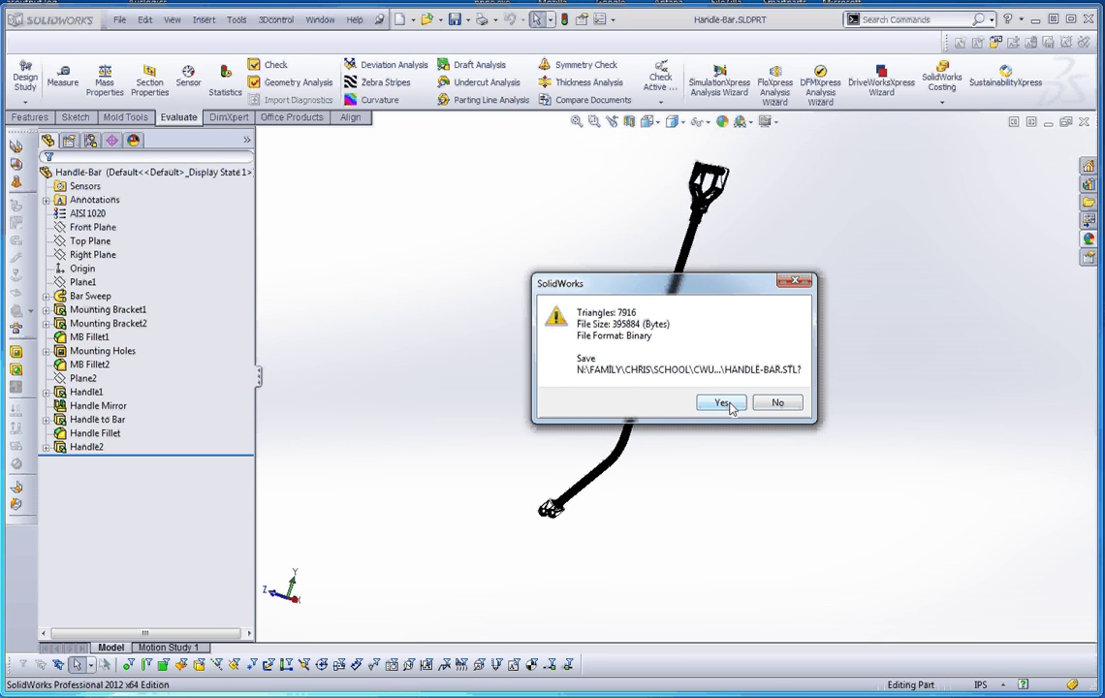
Step: Confirm writing Handle-Bar.STL as a binary file of 7916 triangles
drag(715, 284, 637, 350)
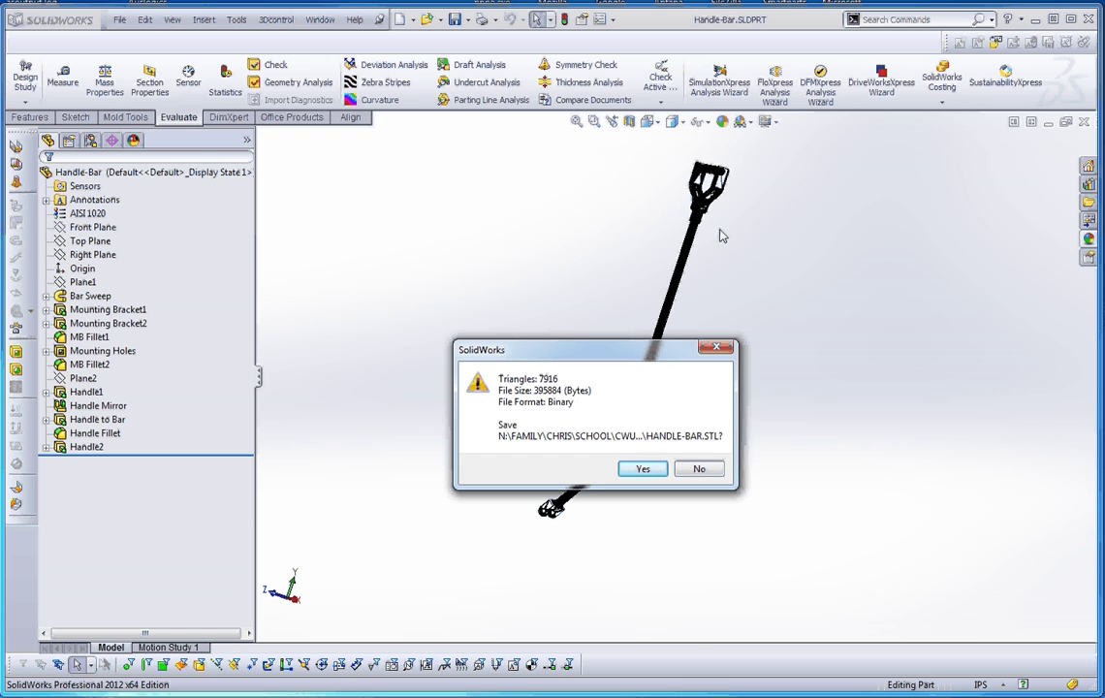
click(641, 470)
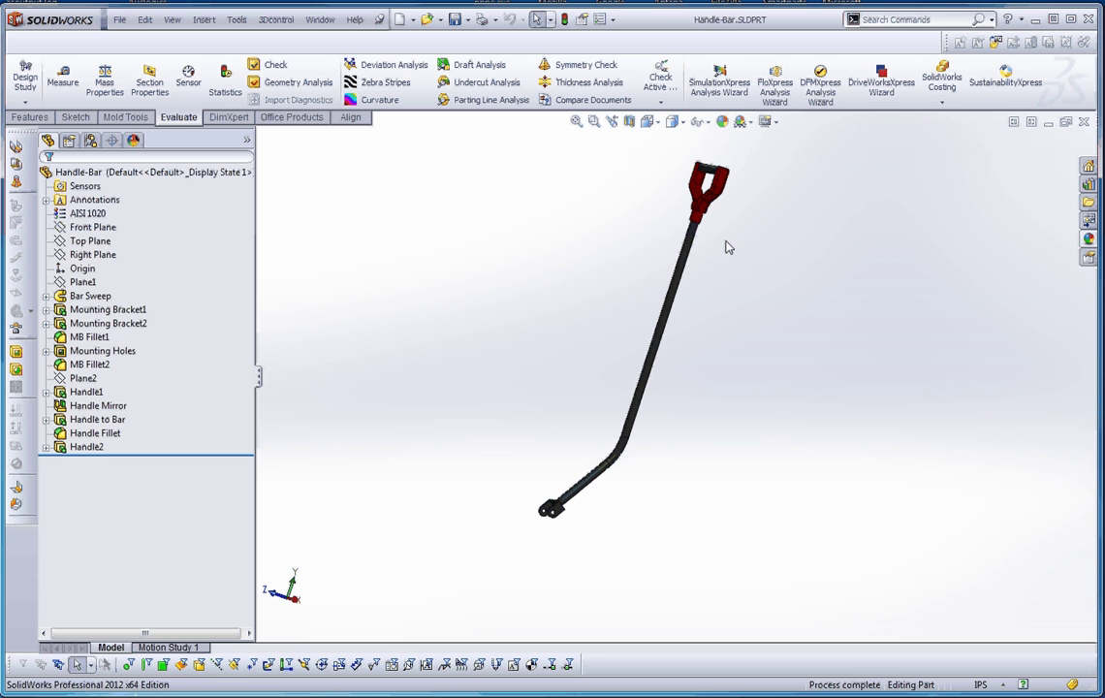
scroll(727, 204, up, 5)
scroll(708, 272, up, 2)
scroll(728, 300, down, 4)
scroll(751, 427, down, 2)
scroll(667, 388, down, 1)
Step: Re-export Handle-Bar as STL into the STLs folder, overwriting the earlier file and confirming the summary
click(118, 20)
click(149, 145)
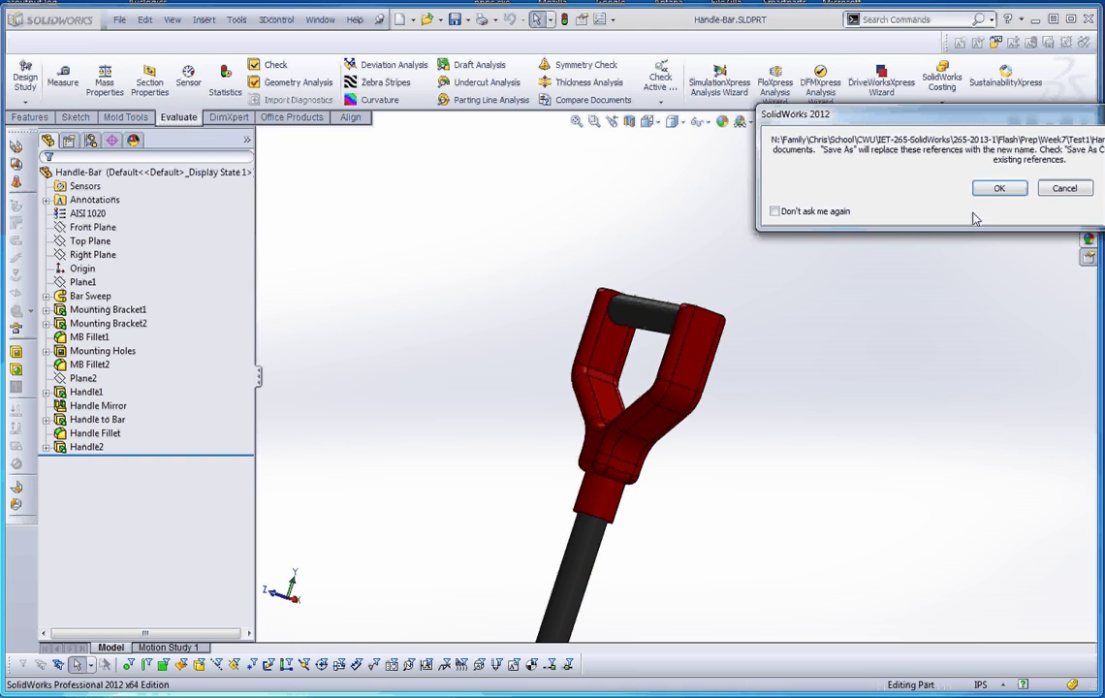
click(996, 189)
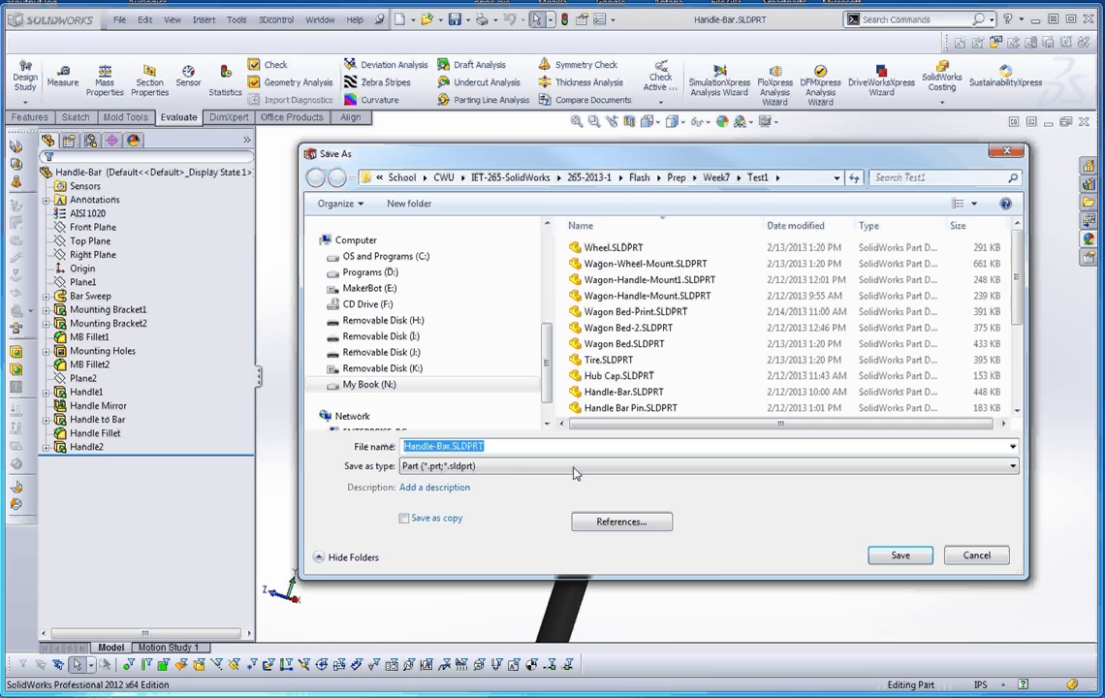
click(498, 466)
click(426, 279)
double_click(596, 250)
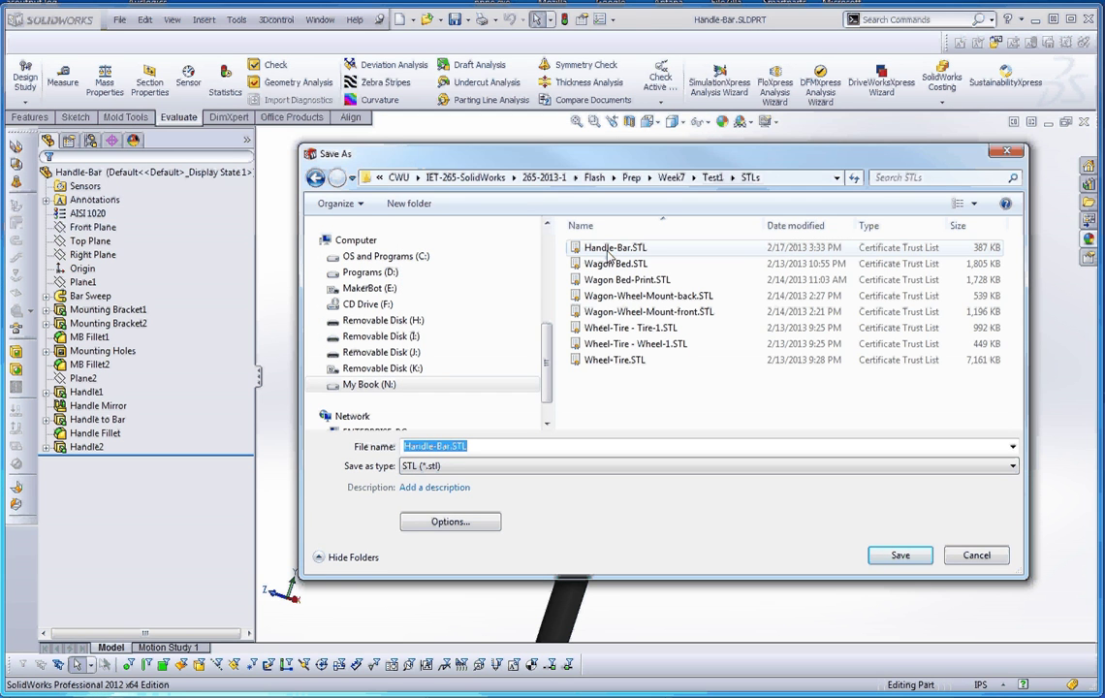
click(897, 554)
click(717, 380)
drag(667, 283, 442, 152)
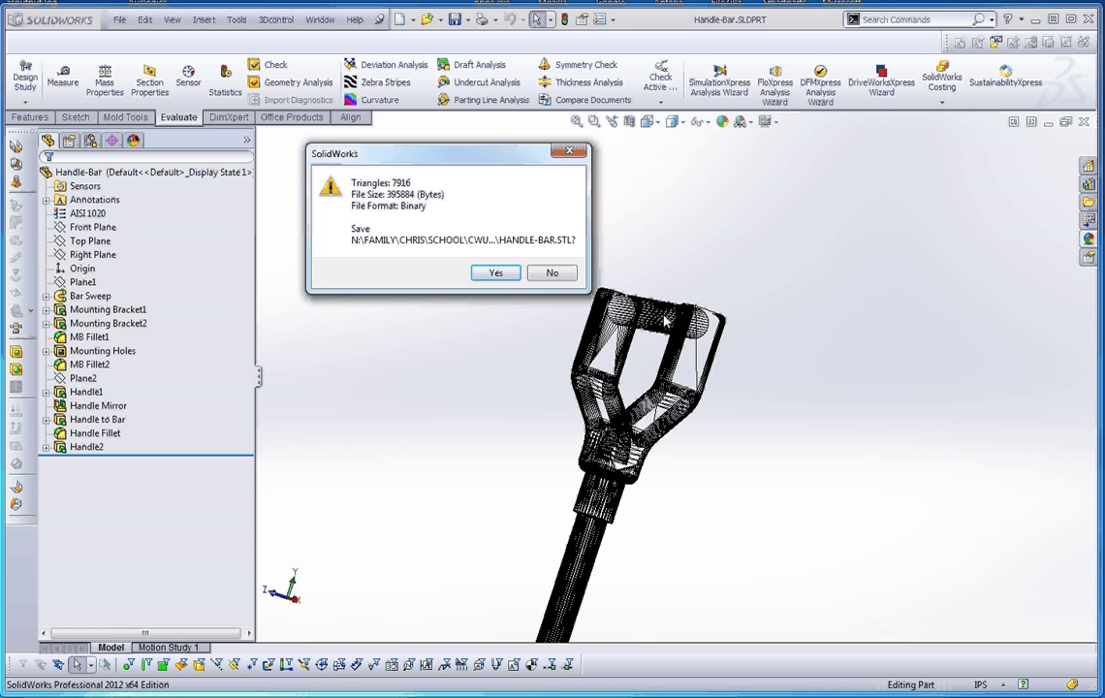
click(506, 275)
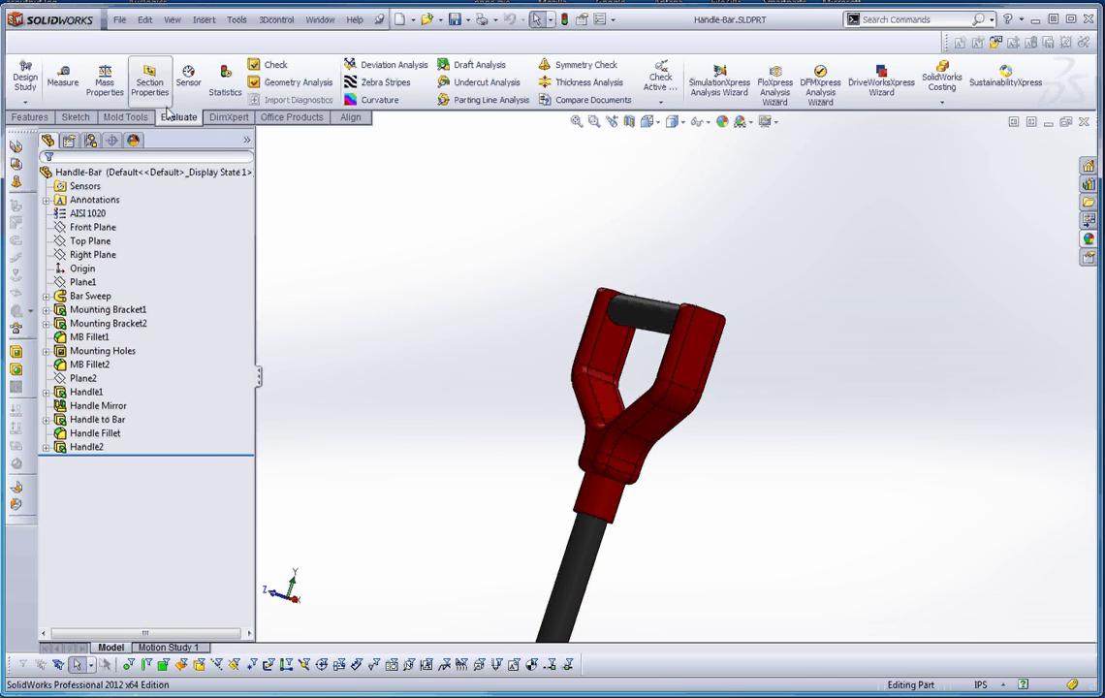
Step: Open Handle-Bar.STL as a new part using the STL (*.stl) file filter
click(119, 20)
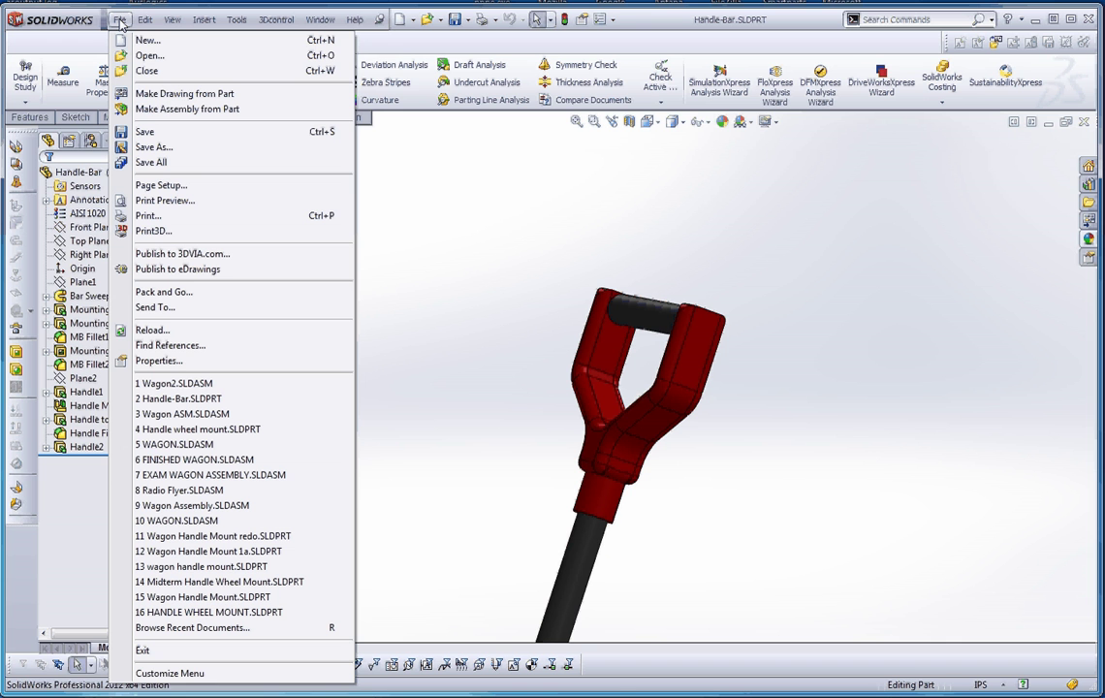
click(164, 62)
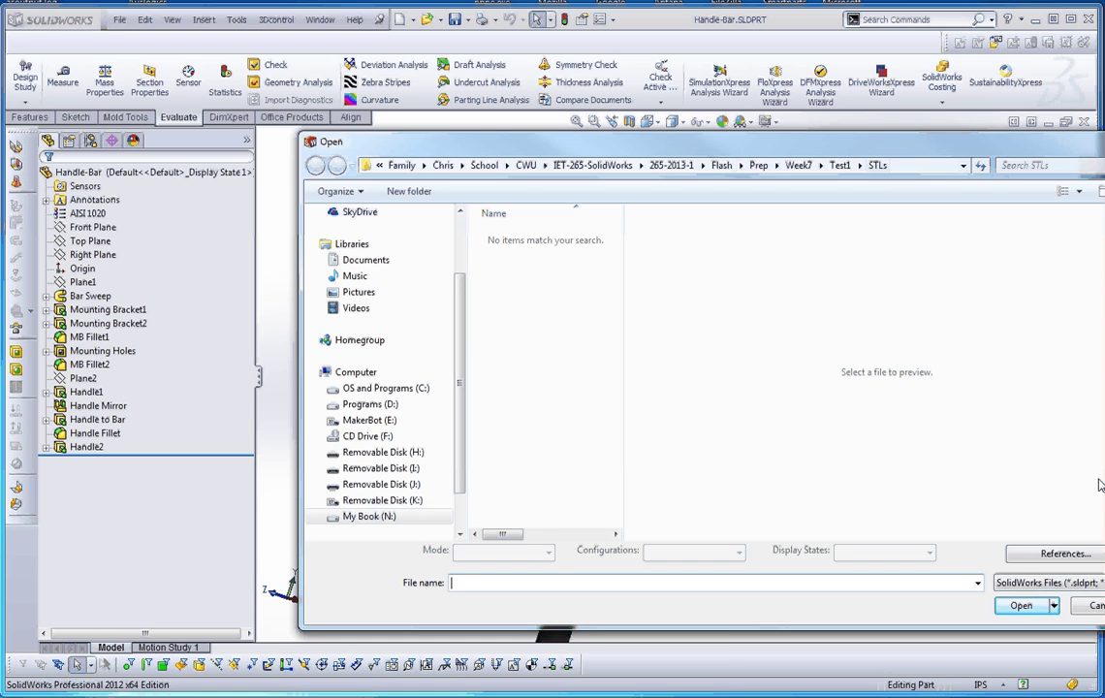
click(1046, 582)
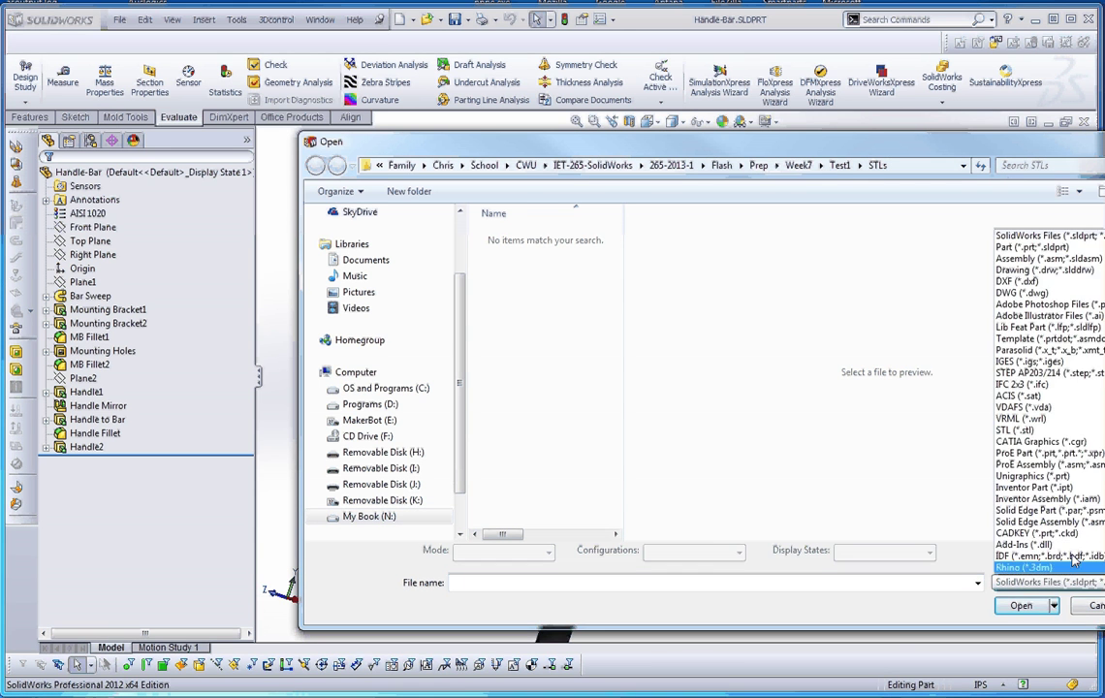
click(930, 393)
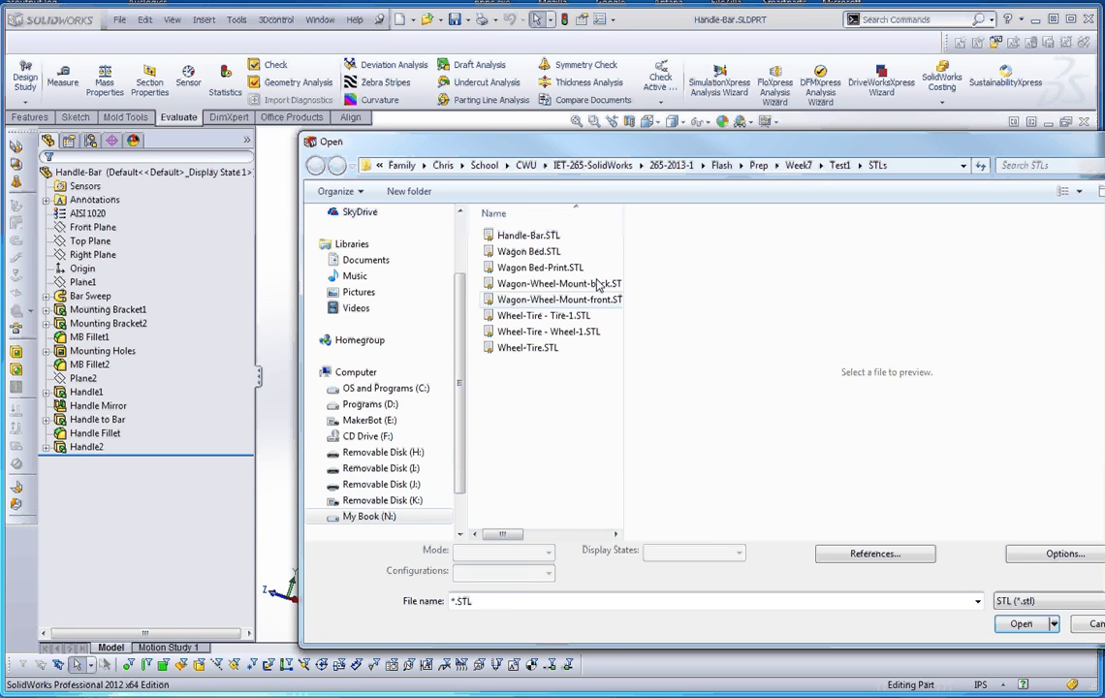
click(528, 235)
click(1019, 624)
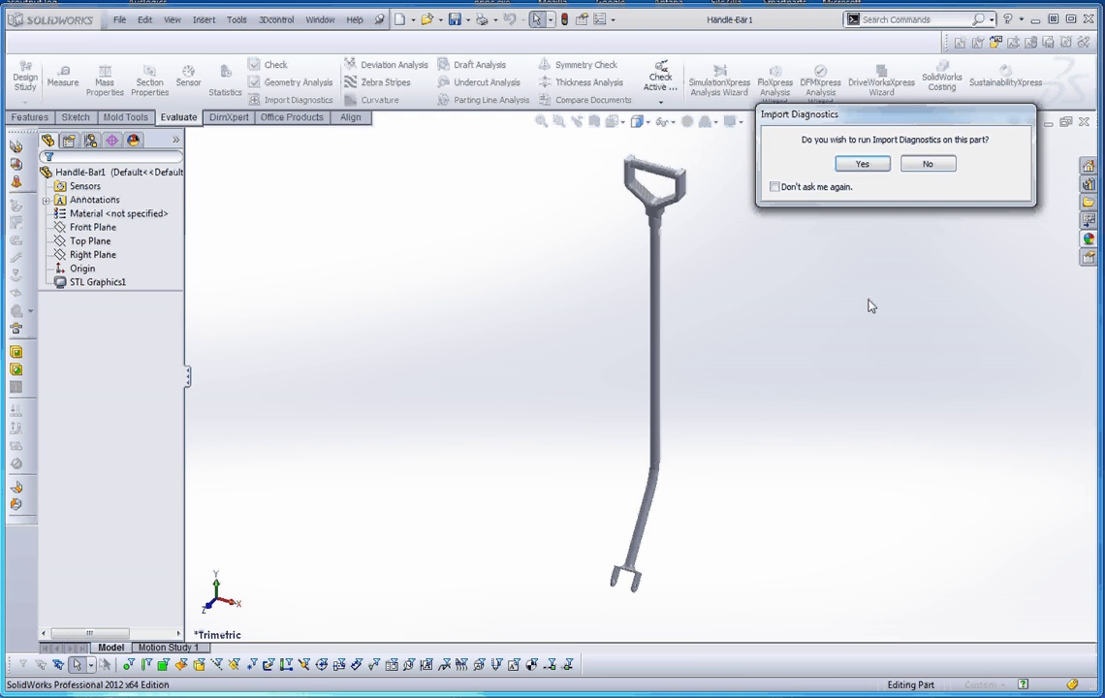
Step: Run import diagnostics on Handle-Bar1 and zoom to a tilted view of the handle
click(861, 163)
scroll(635, 370, up, 3)
scroll(678, 310, down, 6)
scroll(678, 311, down, 5)
middle_drag(674, 349, 575, 295)
scroll(552, 364, up, 3)
scroll(553, 365, down, 4)
scroll(542, 329, up, 3)
scroll(543, 328, up, 3)
scroll(644, 337, down, 4)
scroll(644, 337, down, 4)
scroll(644, 331, up, 3)
Step: Orbit beneath the crossbar to inspect the D-shaped grip for faulty faces or gaps
middle_drag(644, 331, 733, 373)
scroll(737, 419, down, 4)
scroll(701, 380, down, 5)
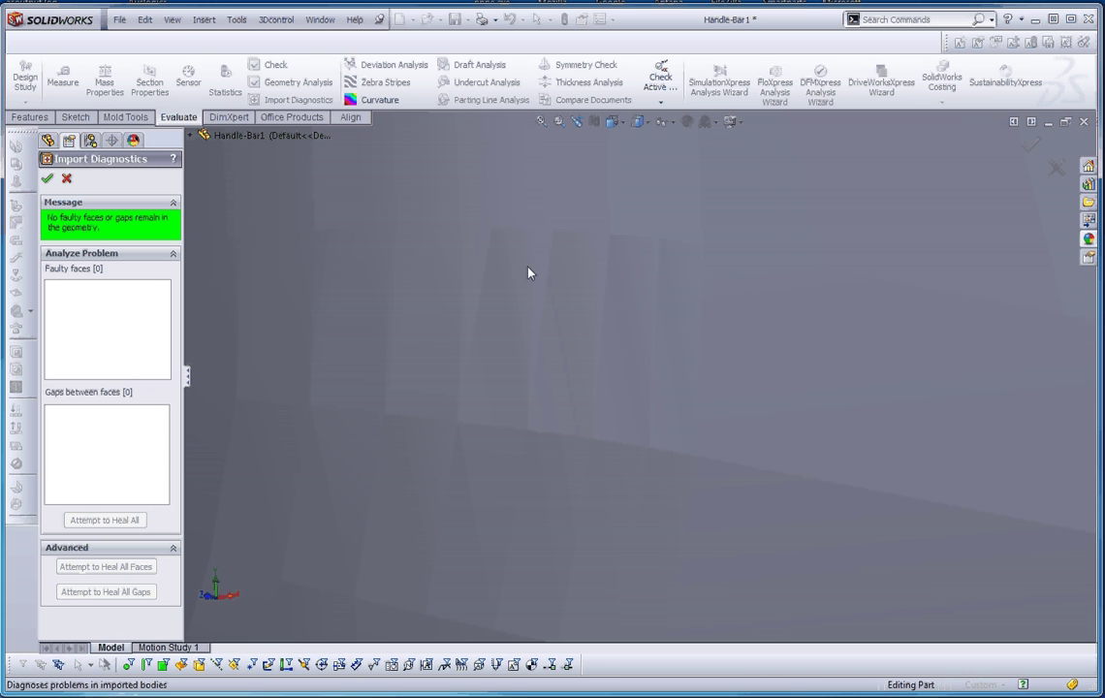
scroll(535, 321, up, 5)
scroll(669, 407, up, 3)
scroll(582, 475, down, 6)
scroll(574, 446, down, 3)
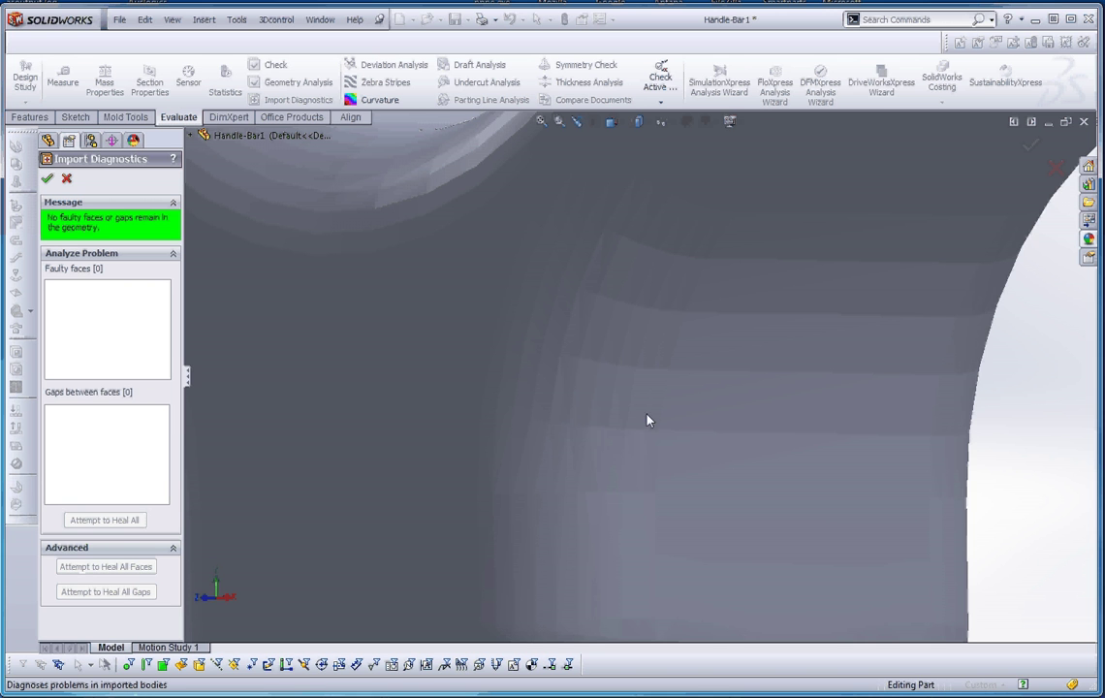
scroll(617, 436, up, 8)
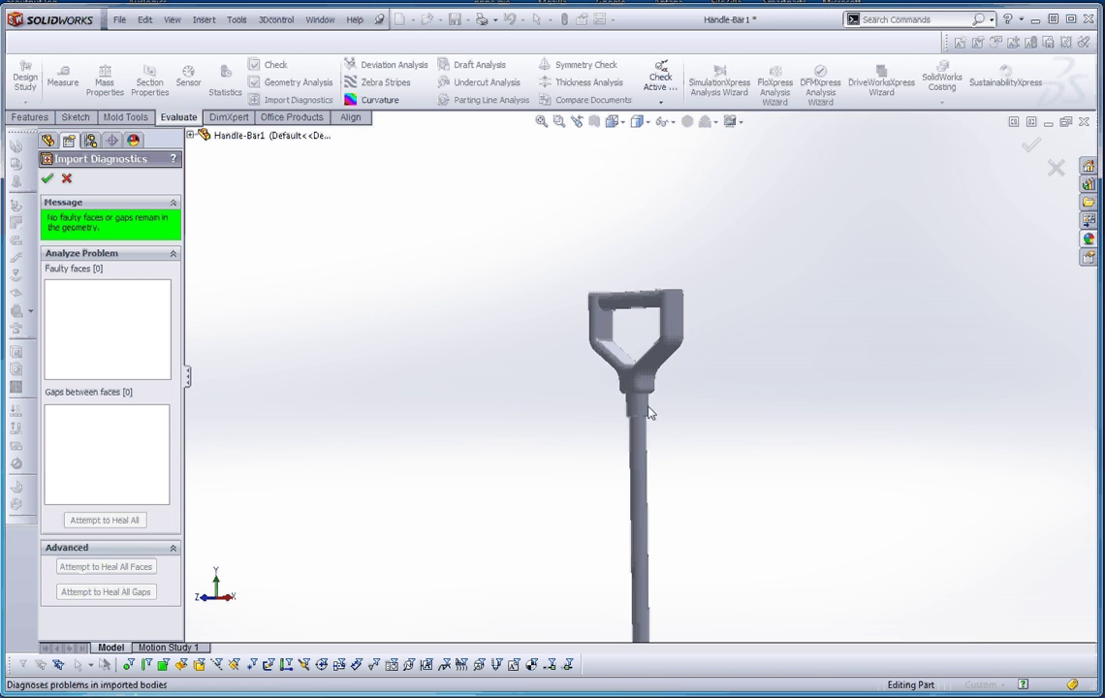
scroll(647, 403, up, 2)
scroll(638, 363, down, 5)
middle_drag(646, 366, 548, 390)
scroll(525, 370, up, 2)
scroll(501, 350, down, 4)
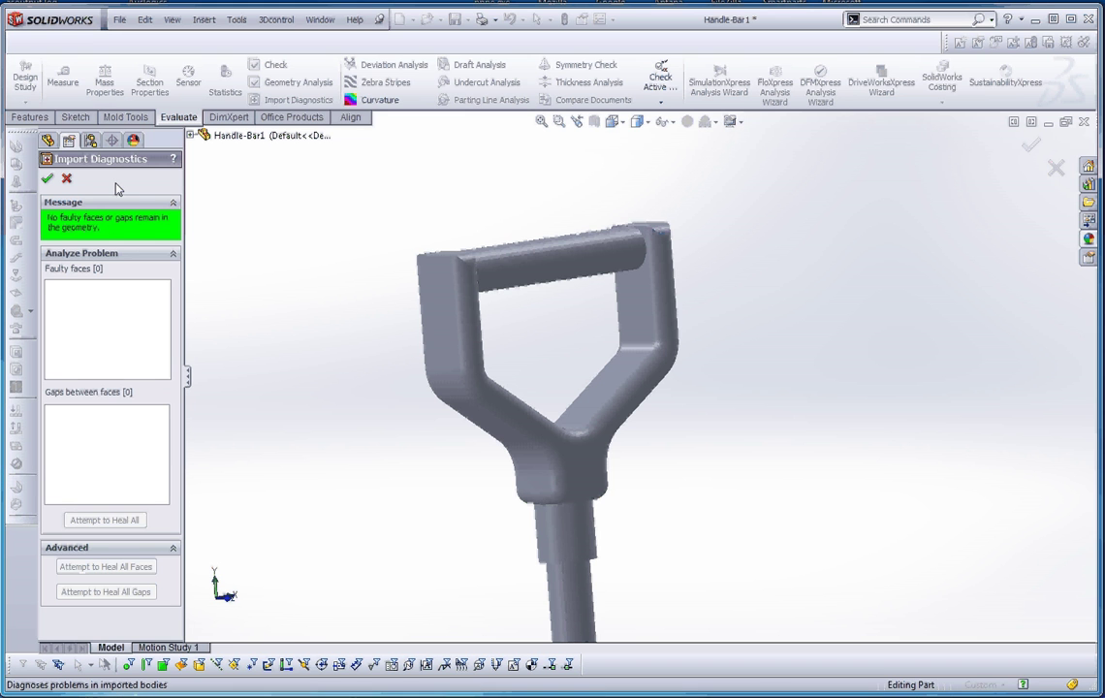
Step: Accept the diagnostics result and inspect the STL Graphics1 feature in the feature tree
click(48, 179)
click(77, 254)
click(87, 227)
click(96, 282)
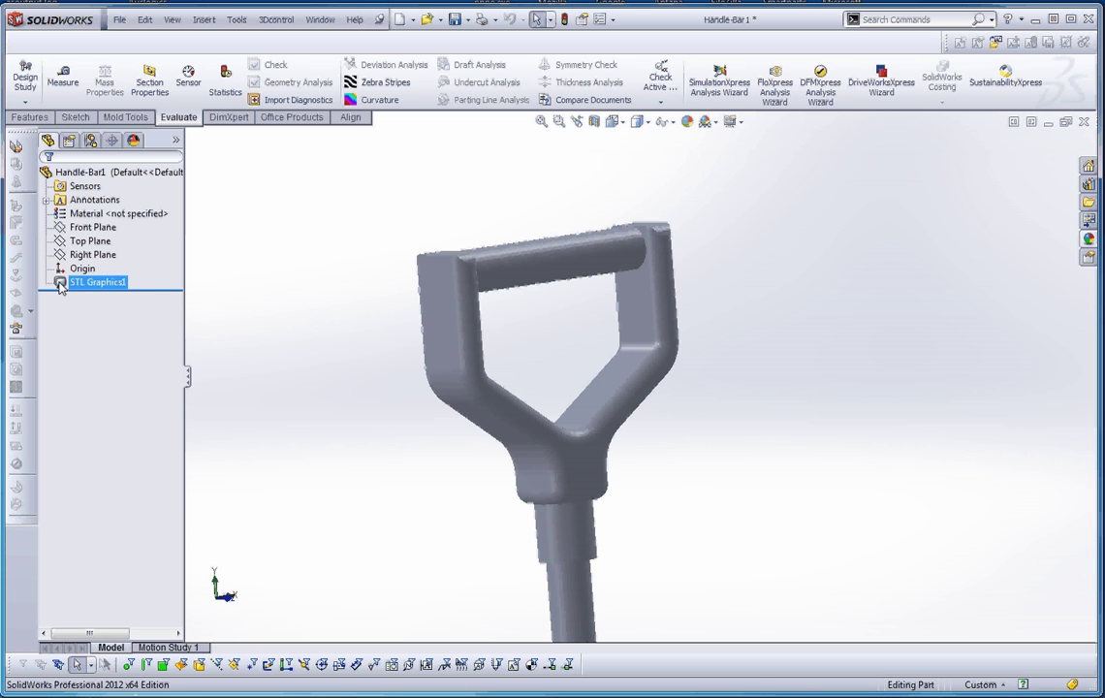
right_click(60, 283)
click(215, 282)
click(283, 300)
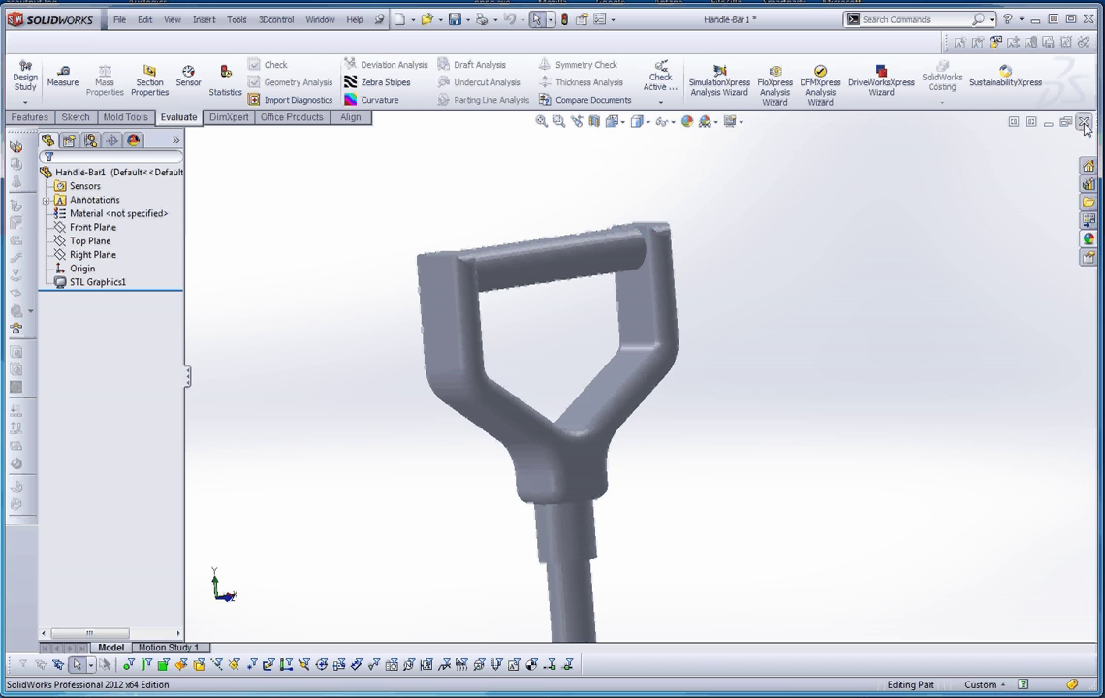
Step: Close the imported Handle-Bar1 part without saving and drag ReplicatorG back into view
key(ctrl+w)
click(714, 397)
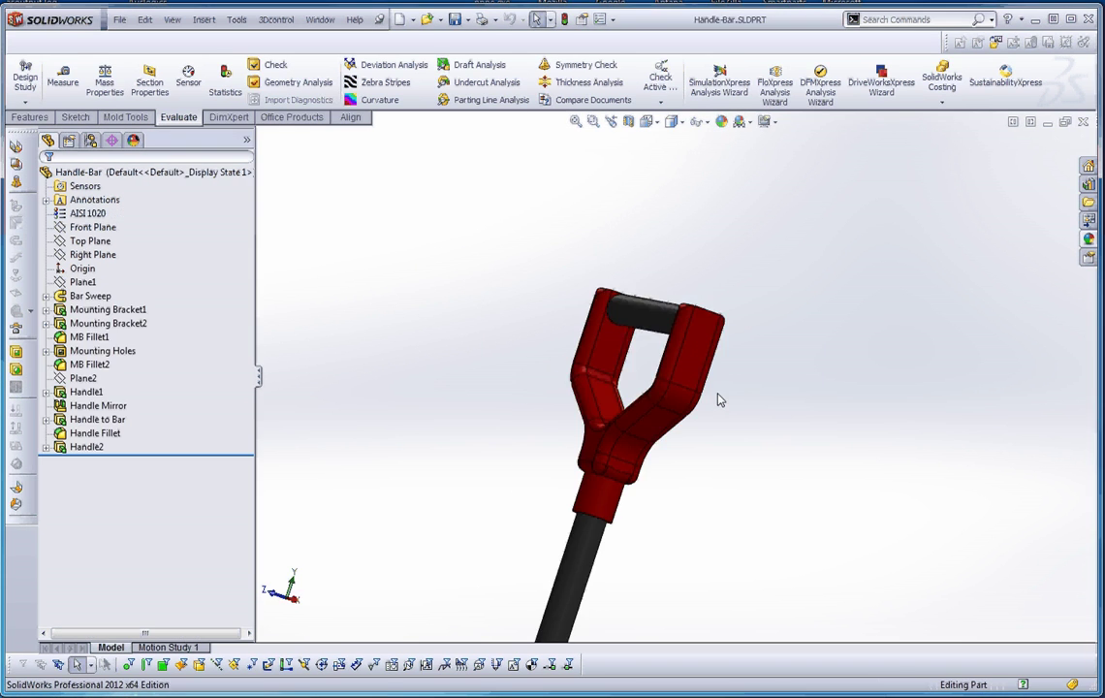
scroll(698, 455, up, 4)
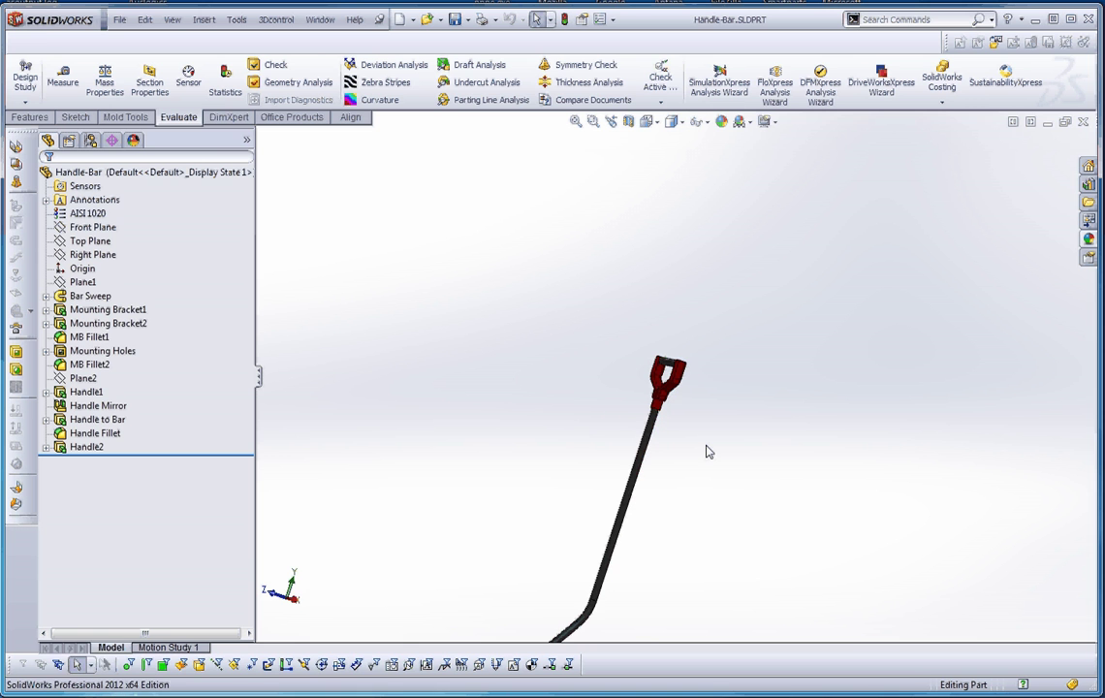
drag(2, 58, 560, 74)
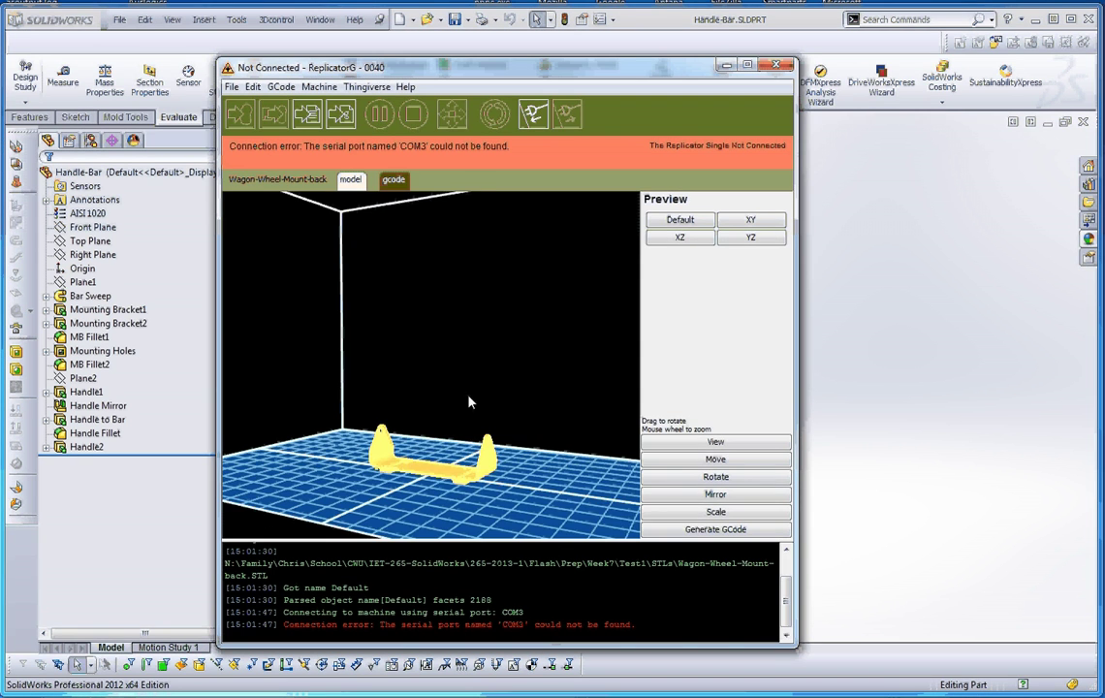
Step: Rotate the build preview and bring up ReplicatorG's file-open dialog on the STLs folder
drag(467, 403, 414, 465)
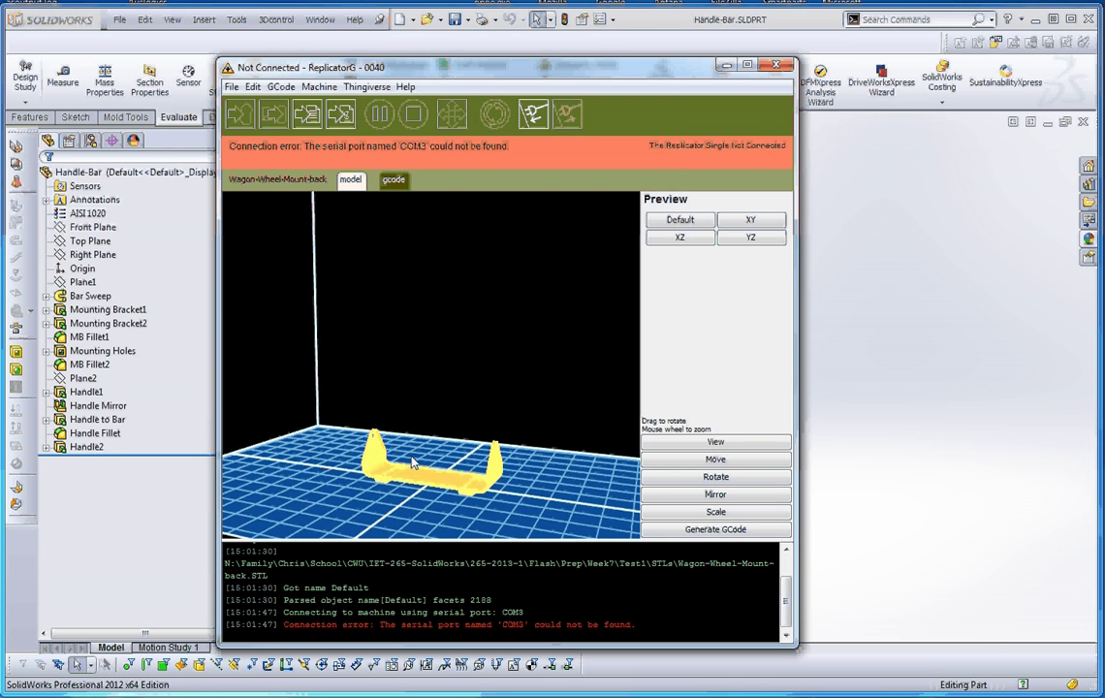
click(233, 87)
click(247, 116)
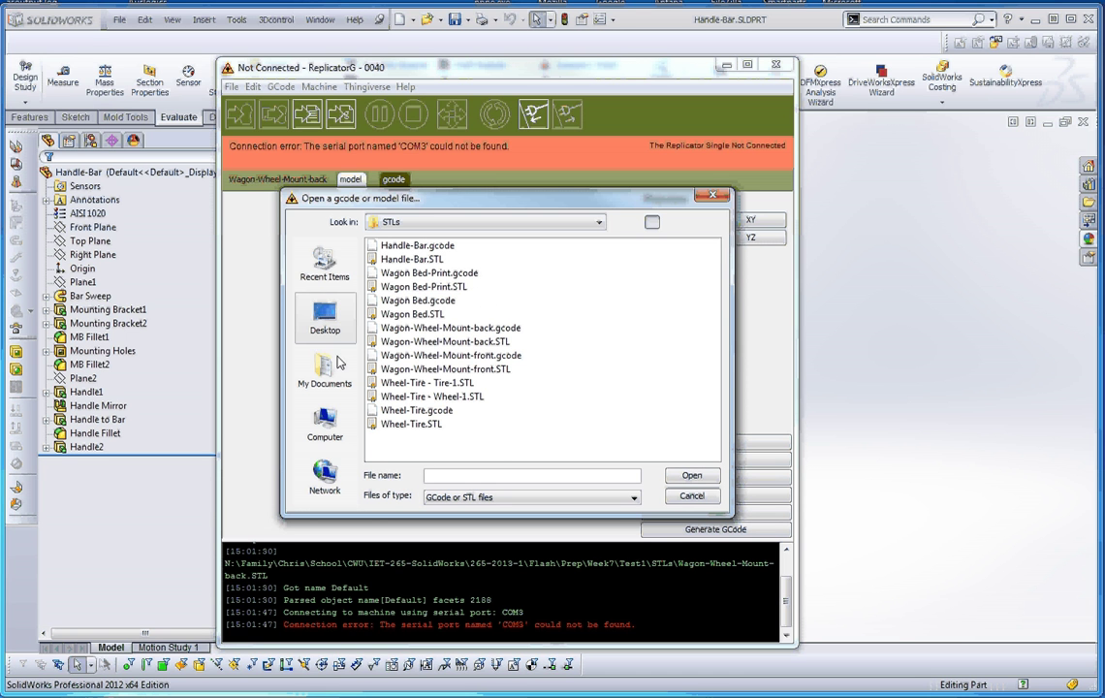
Step: Load Handle-Bar.STL, then zoom out and rotate to see the handle extending past the build box
click(418, 259)
click(692, 476)
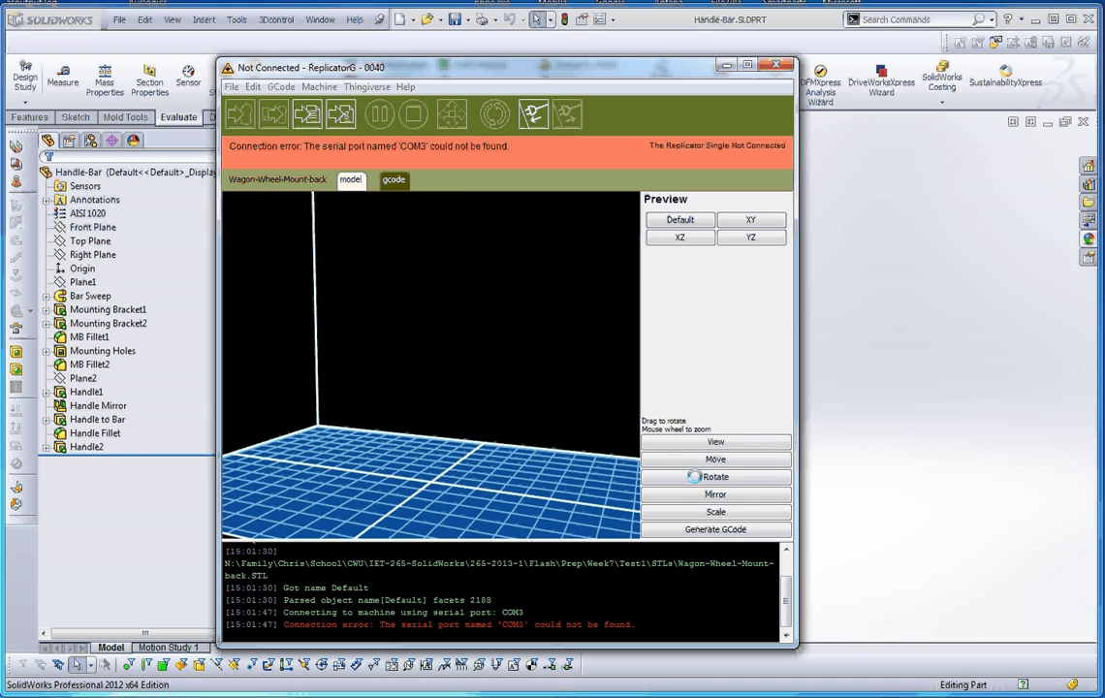
scroll(627, 442, down, 10)
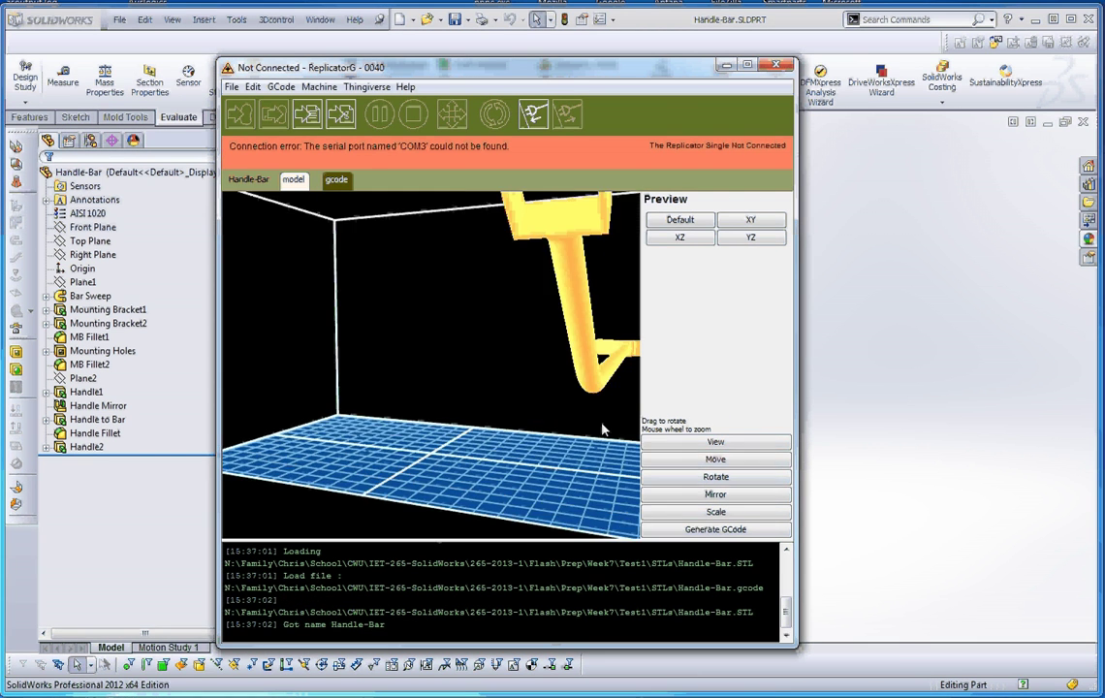
drag(565, 407, 517, 388)
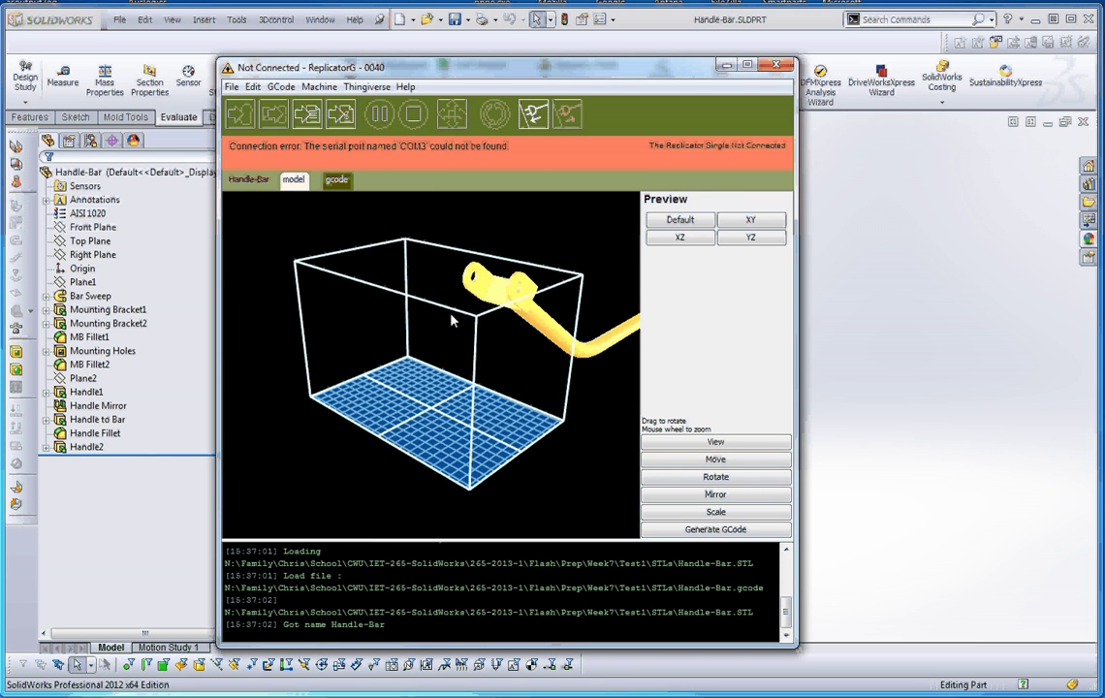
scroll(520, 373, down, 4)
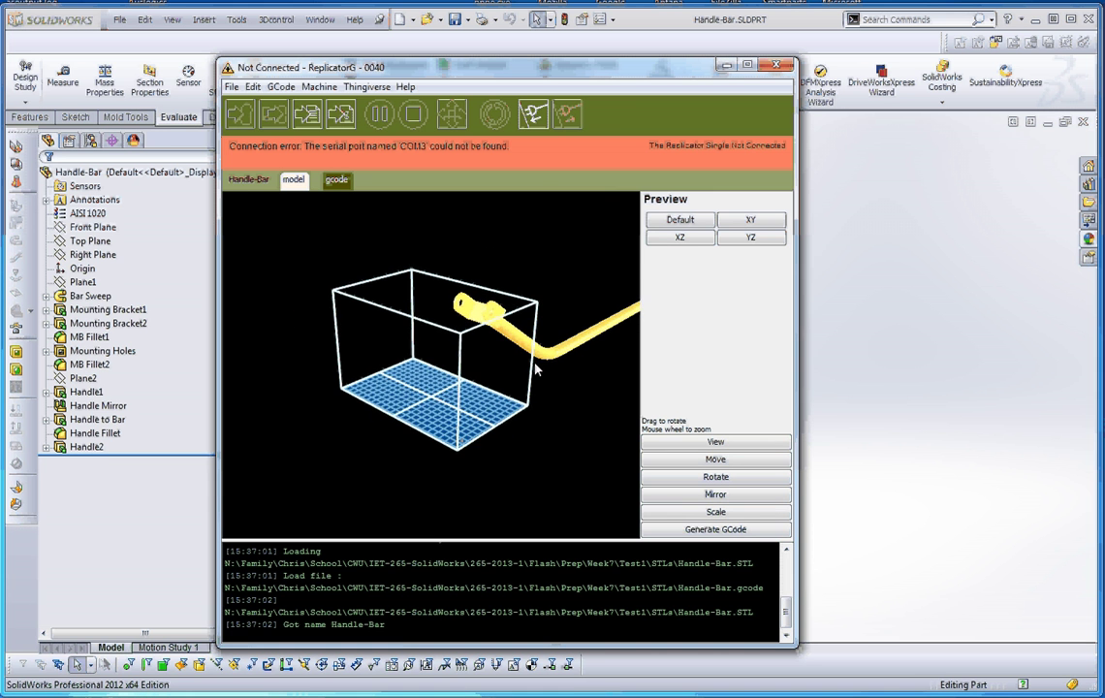
scroll(538, 367, down, 4)
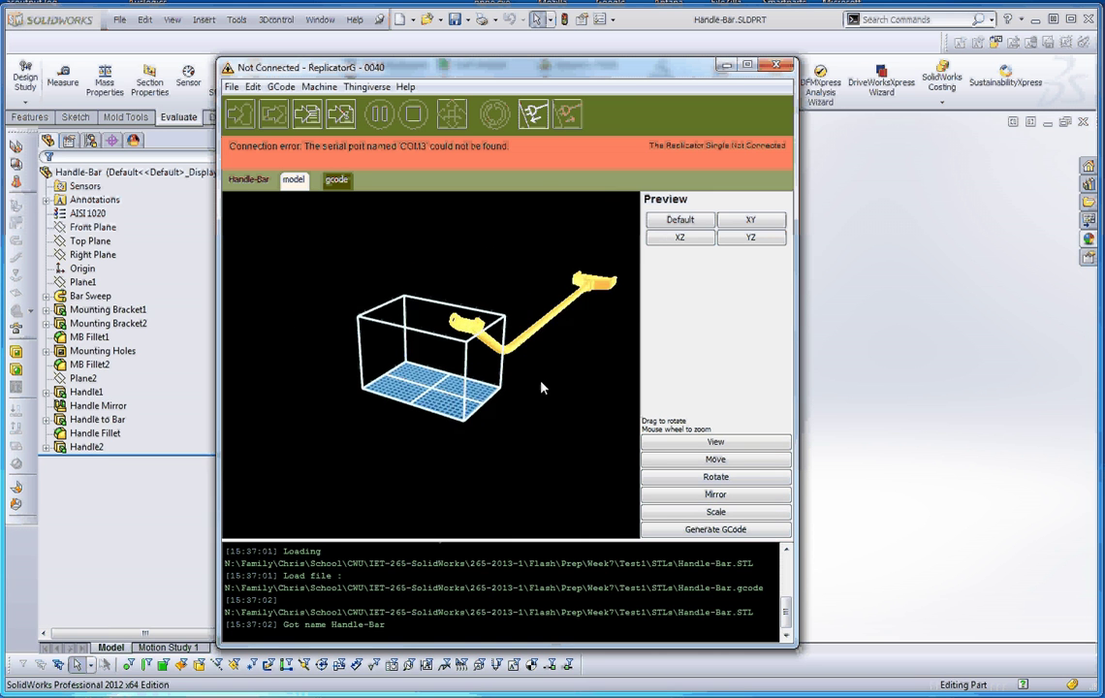
mouse_move(540, 388)
mouse_down()
mouse_move(514, 387)
mouse_move(540, 386)
mouse_up()
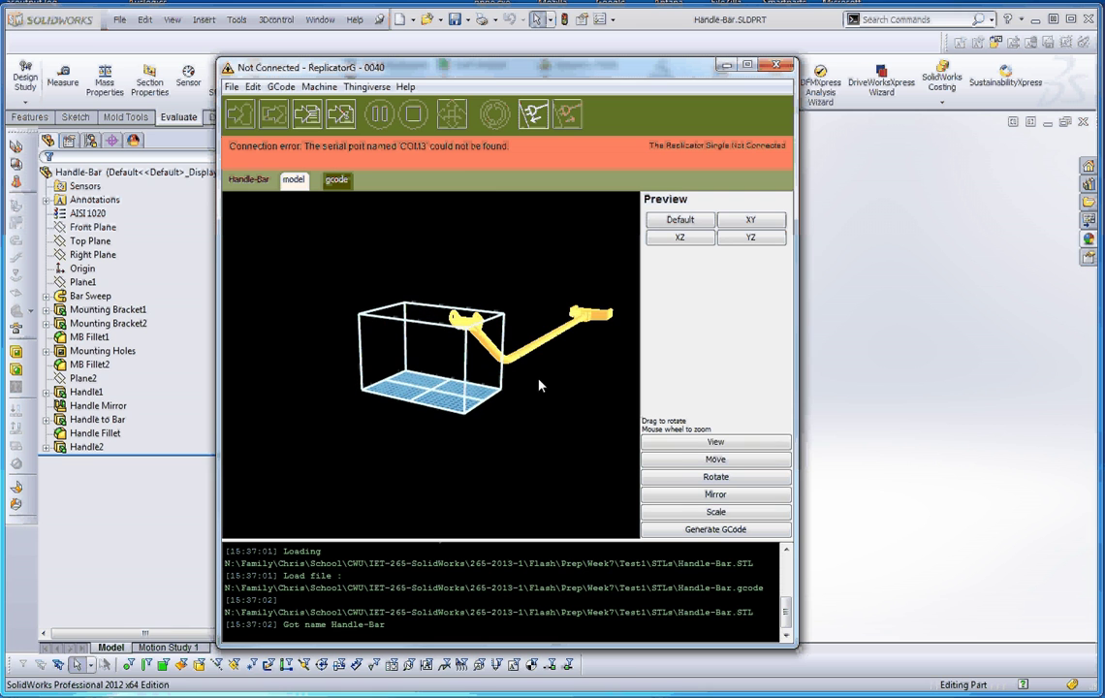
Step: Scale the Handle-Bar model down by a factor of .125
click(707, 442)
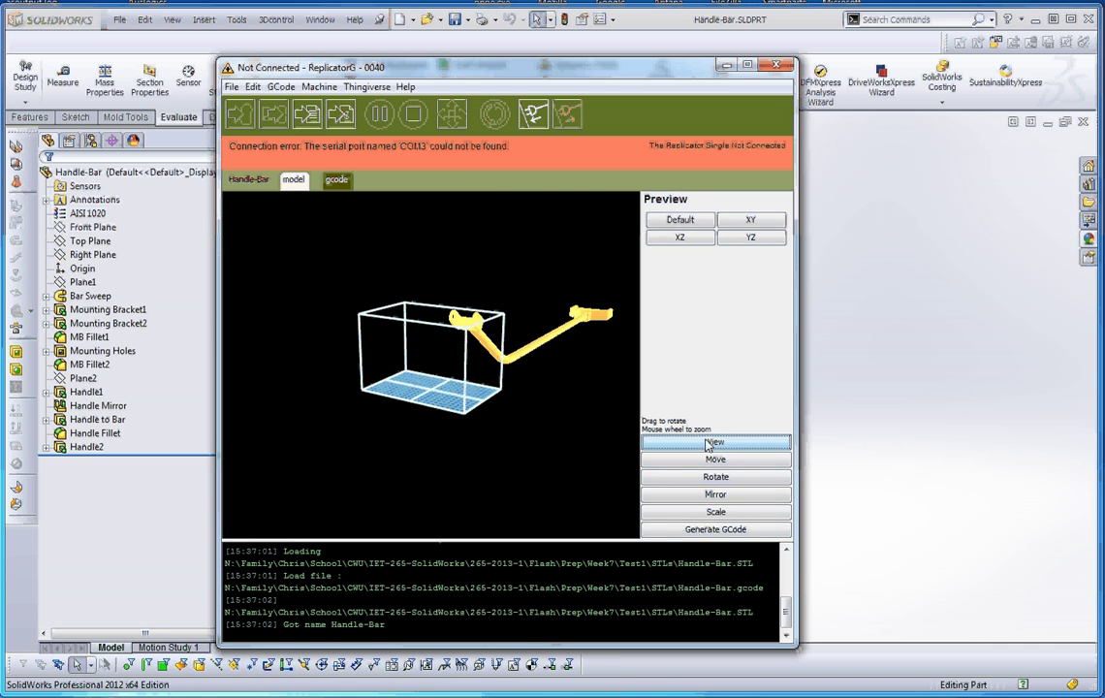
click(729, 516)
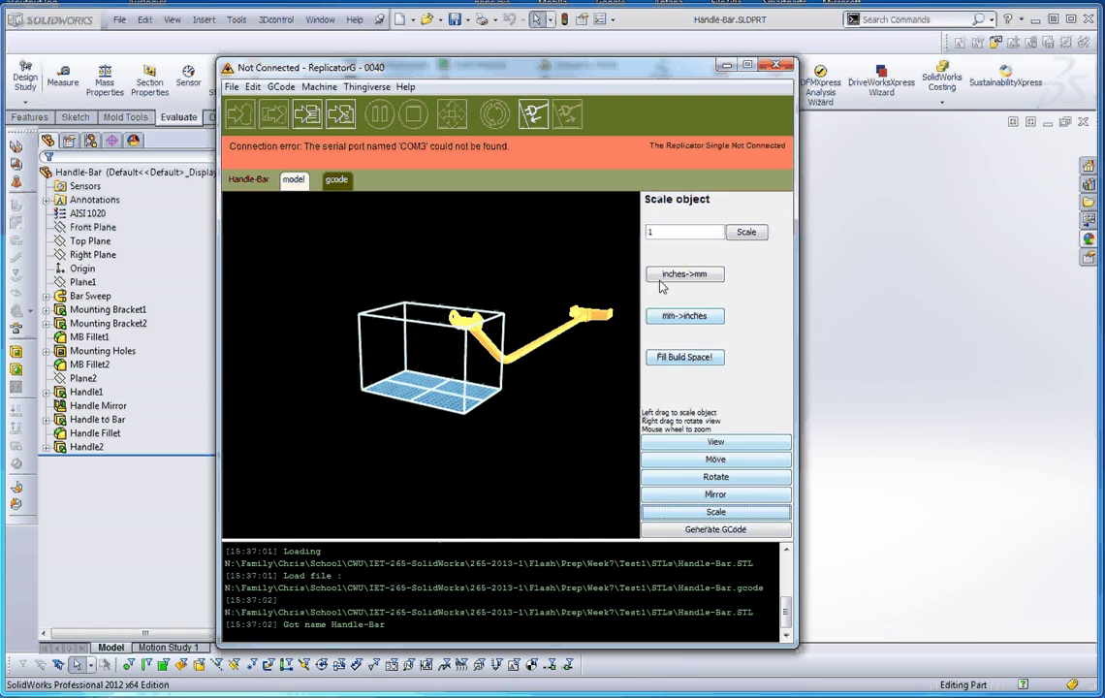
click(650, 231)
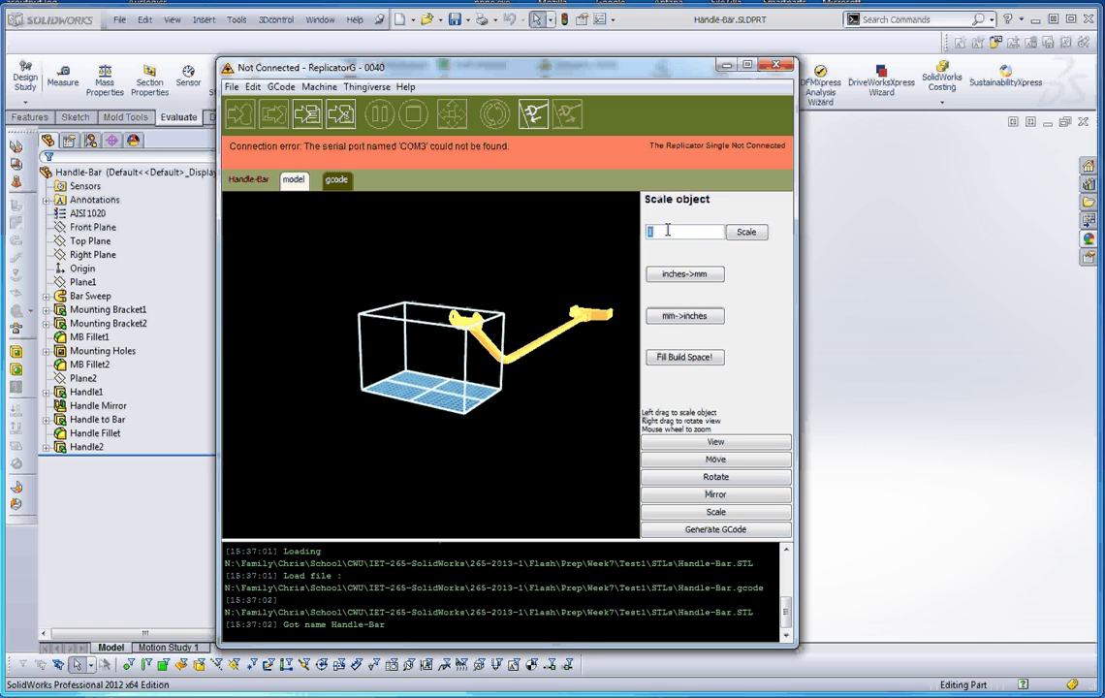
key(Delete)
text(.125)
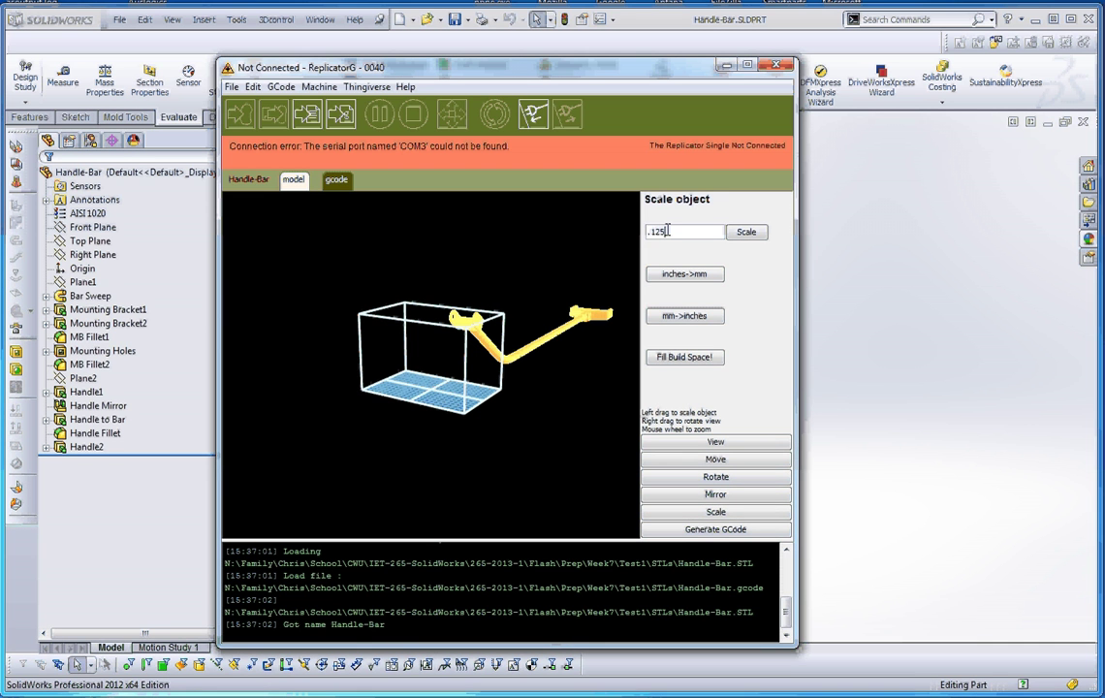
click(745, 238)
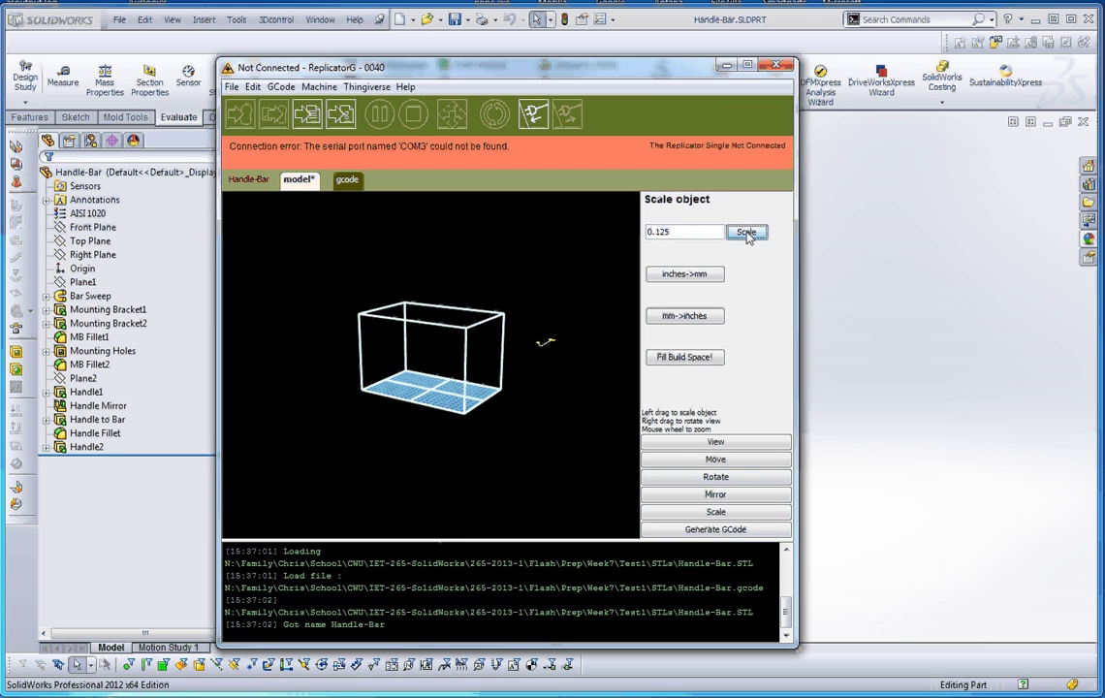
Step: Centre the shrunken handle model on the build platform using Move > Center
click(741, 459)
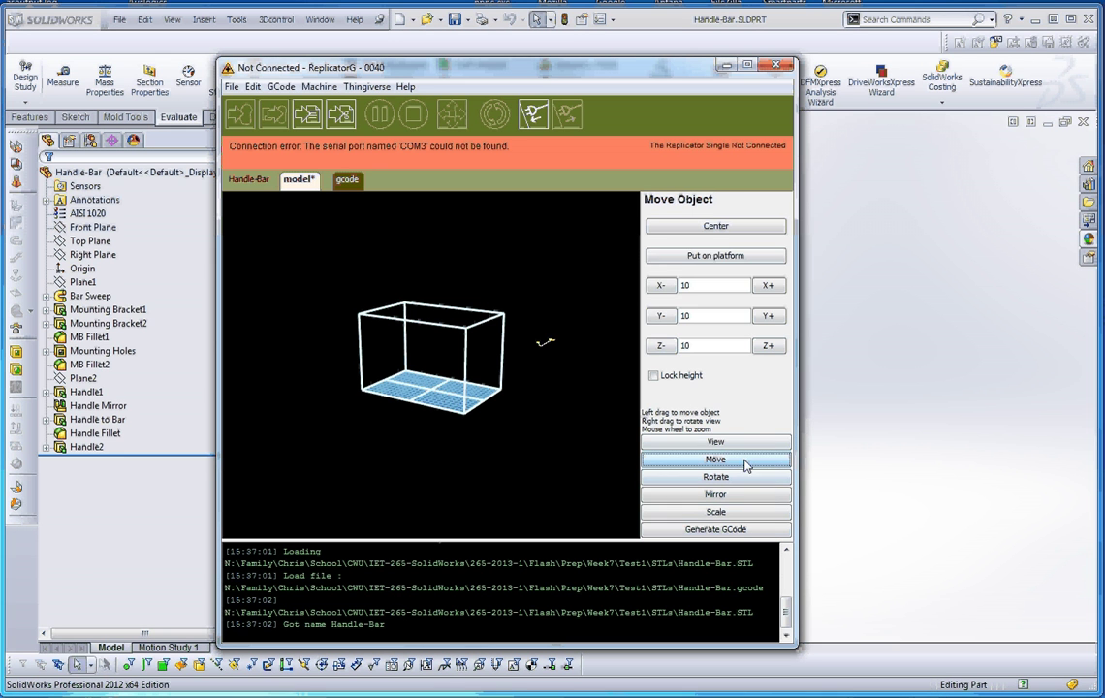
click(722, 229)
scroll(448, 389, up, 4)
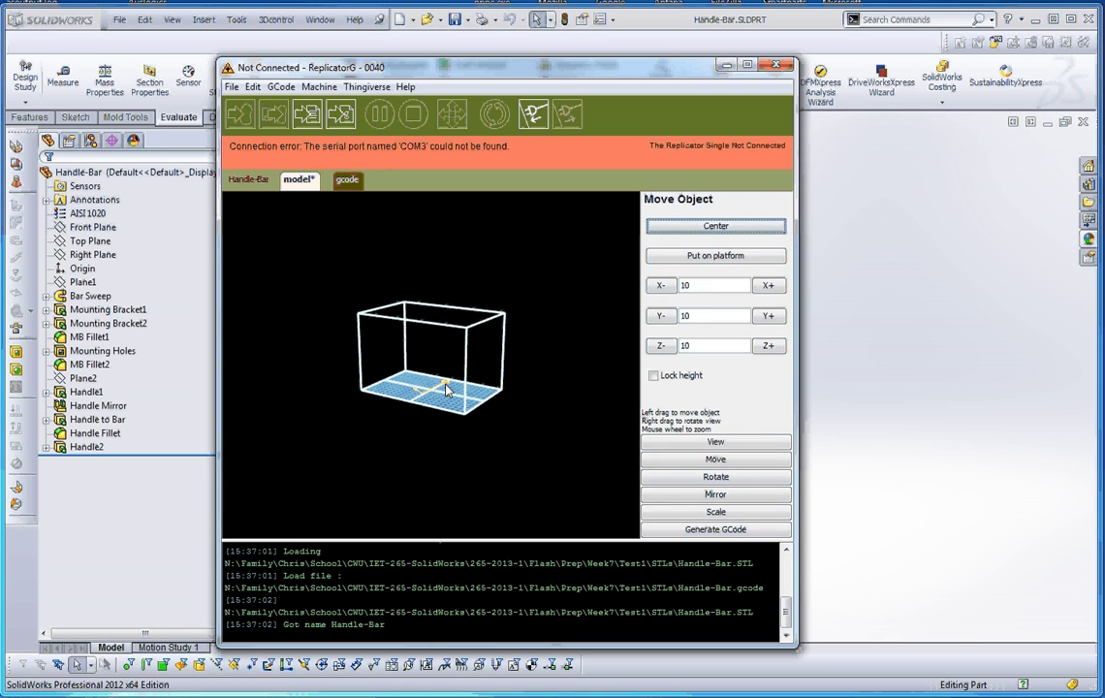
scroll(436, 394, up, 8)
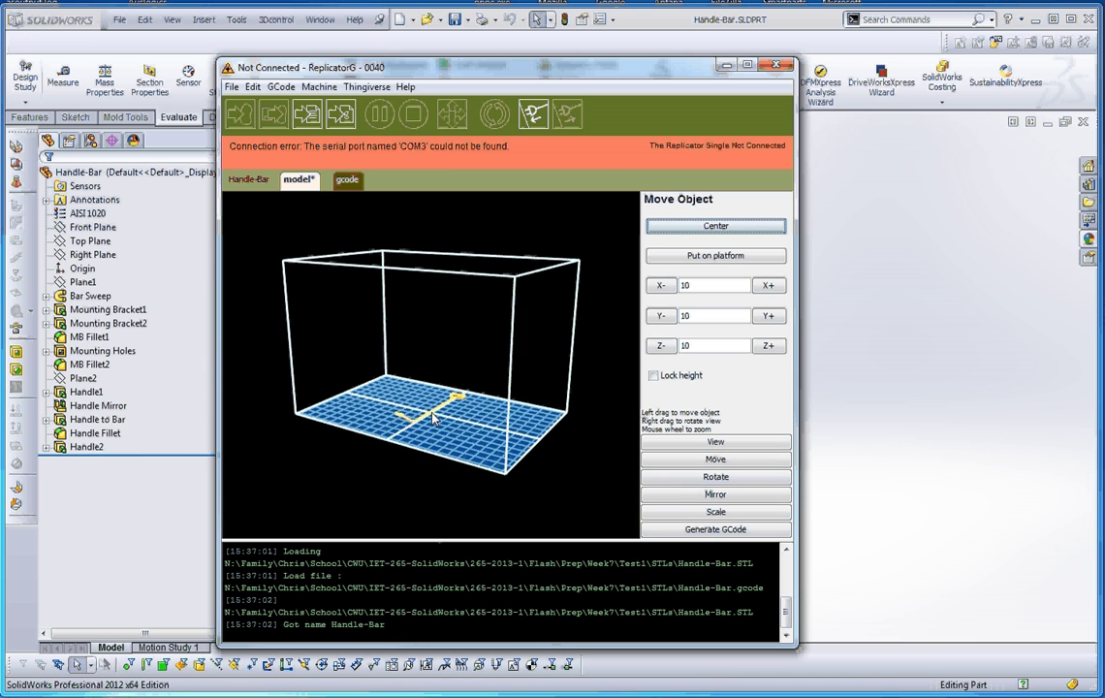
right_drag(436, 470, 403, 482)
scroll(446, 482, down, 4)
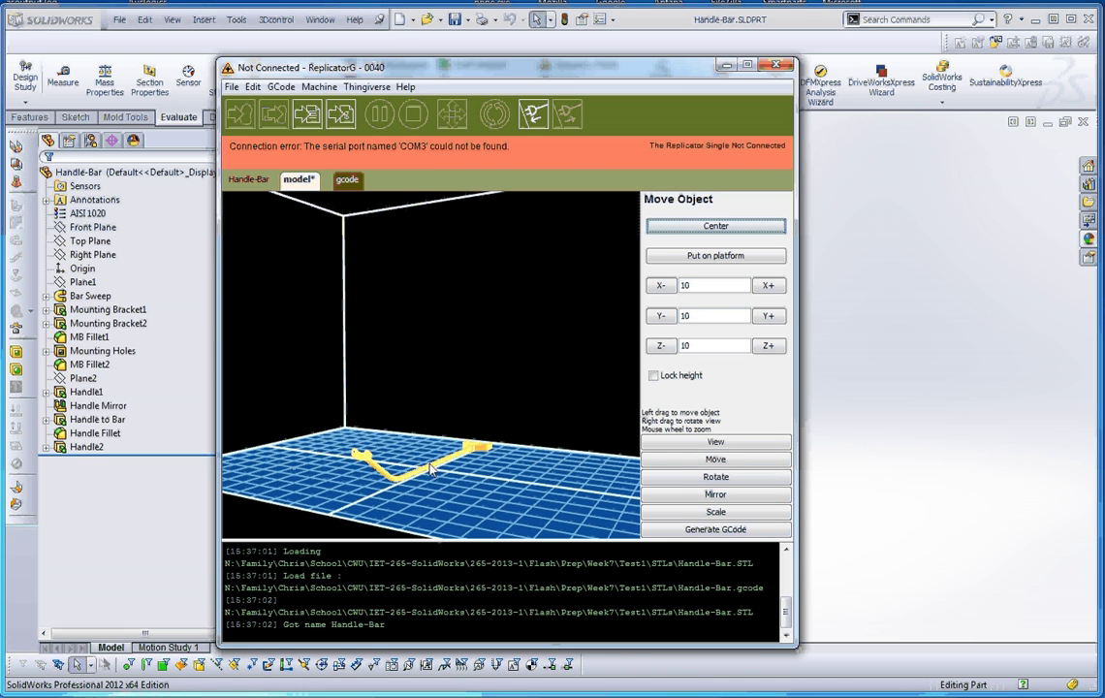
Step: Rotate the handle three times about the X axis so it stands upright
click(728, 478)
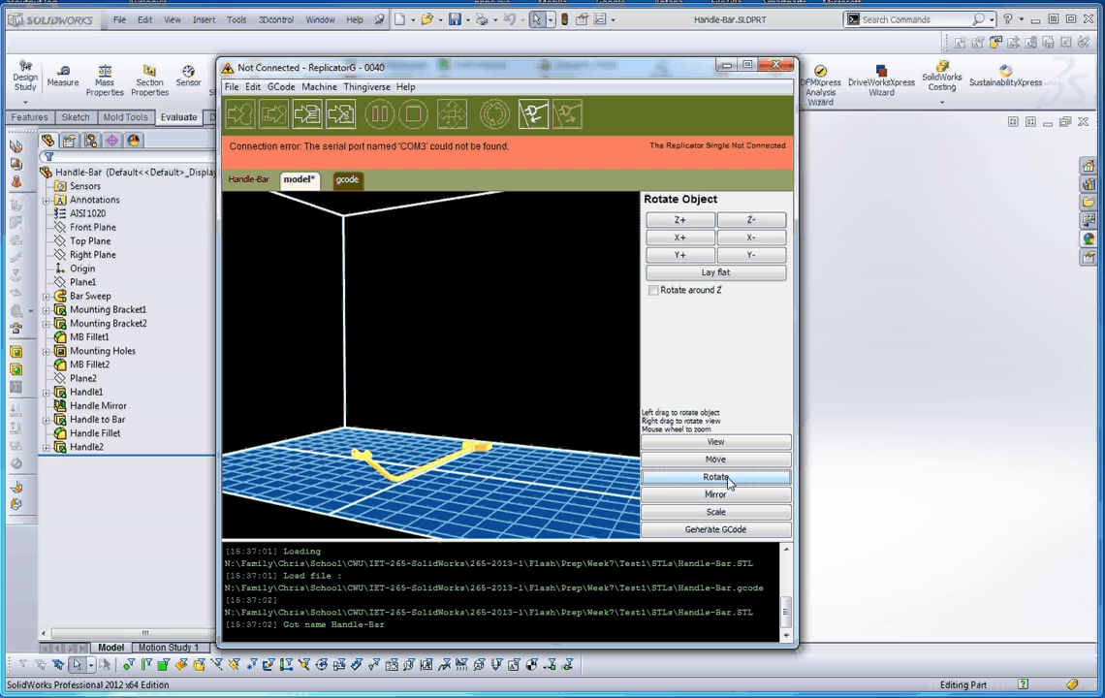
click(751, 239)
click(751, 239)
click(751, 239)
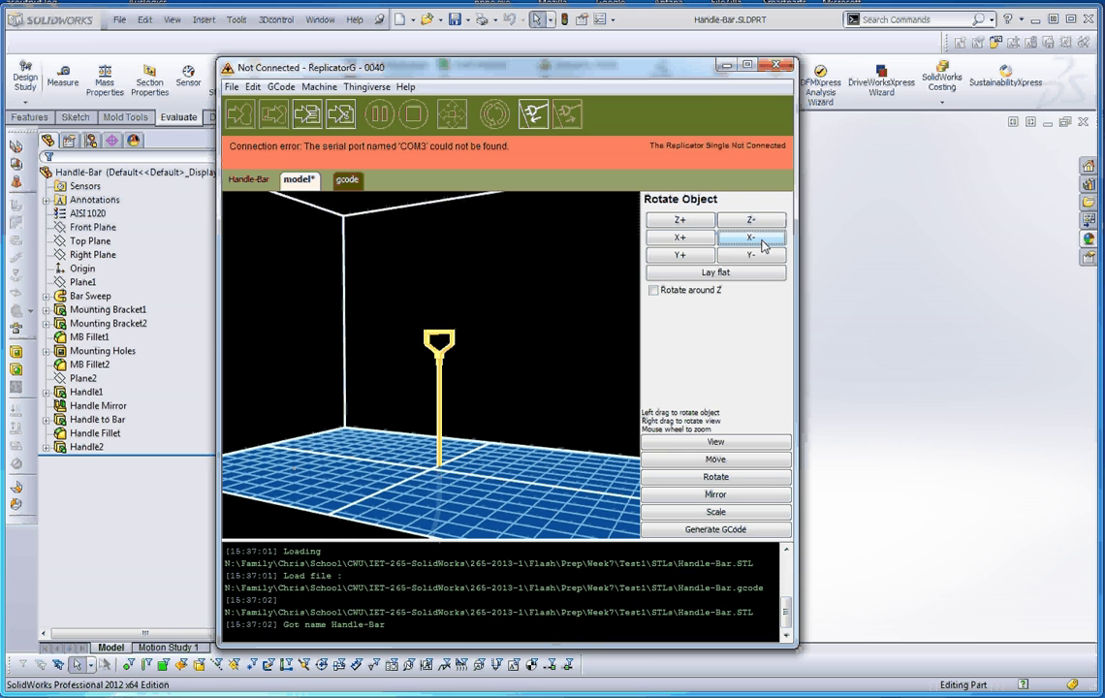
Step: Put the upright handle model on the platform and orbit to check it
click(735, 461)
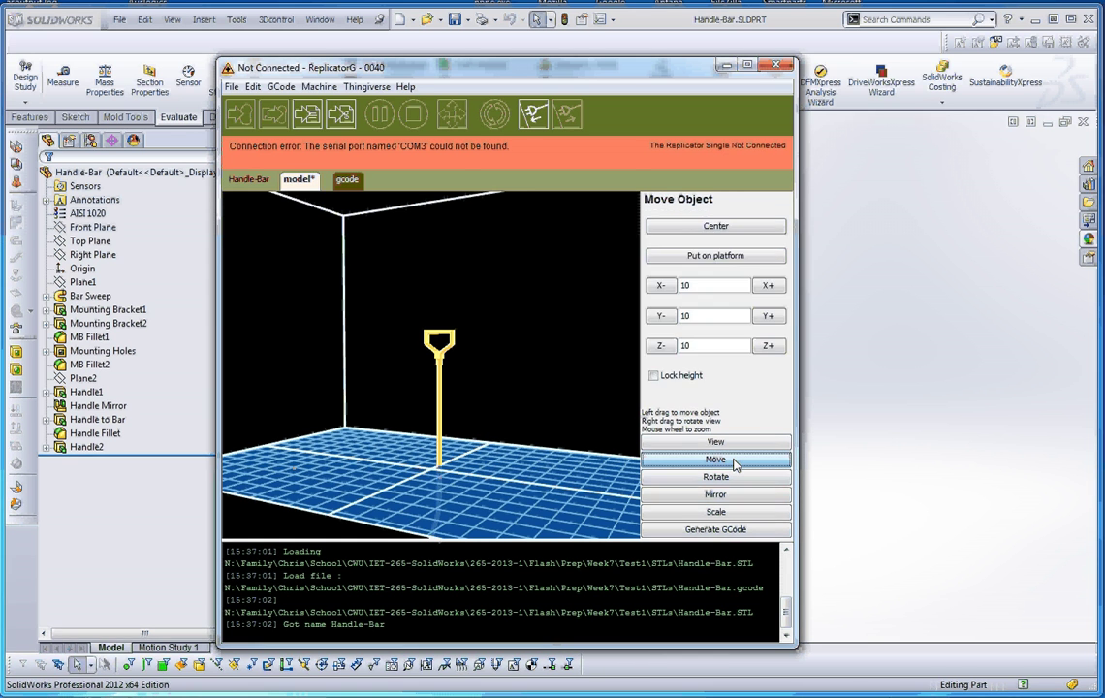
click(713, 255)
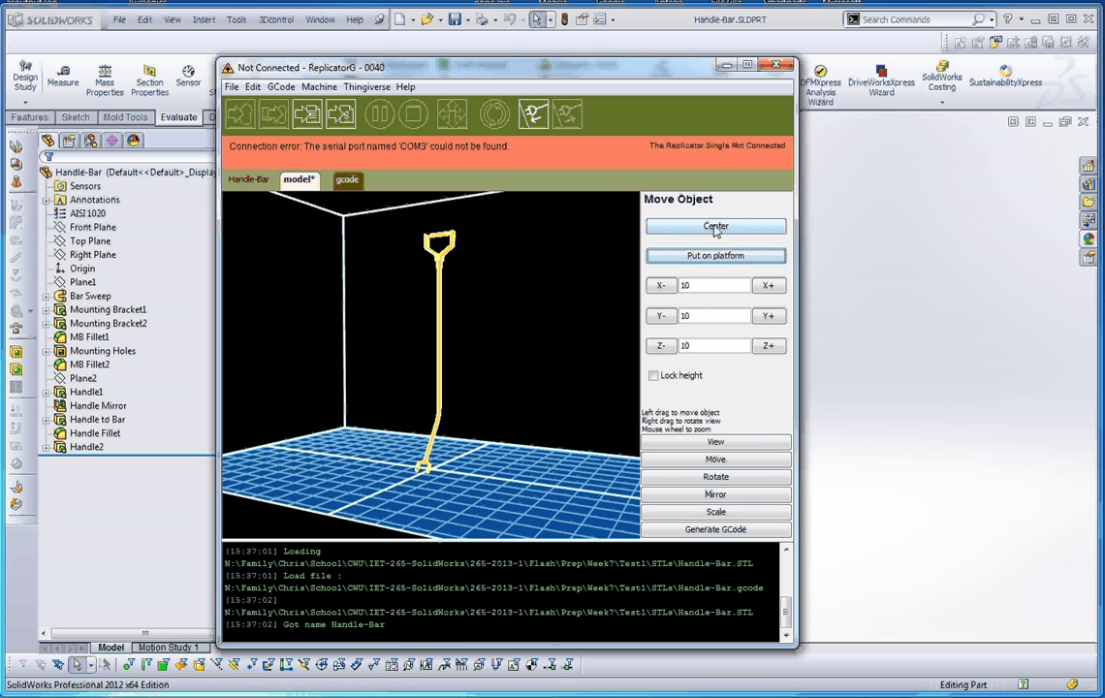
right_drag(620, 291, 452, 463)
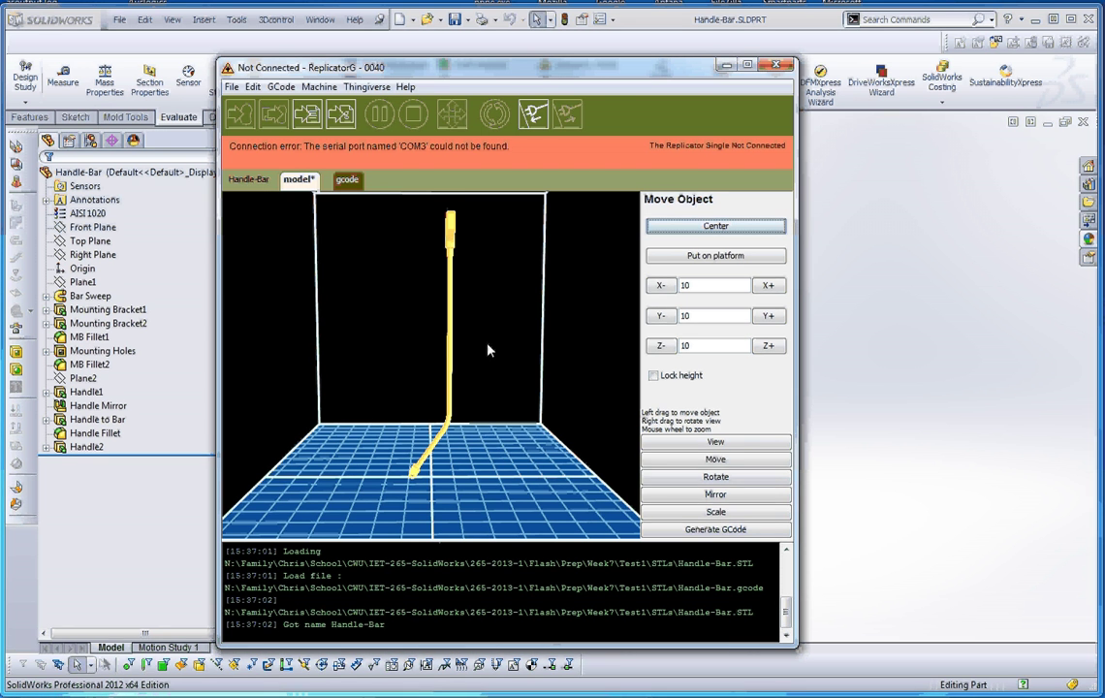
right_drag(513, 379, 488, 356)
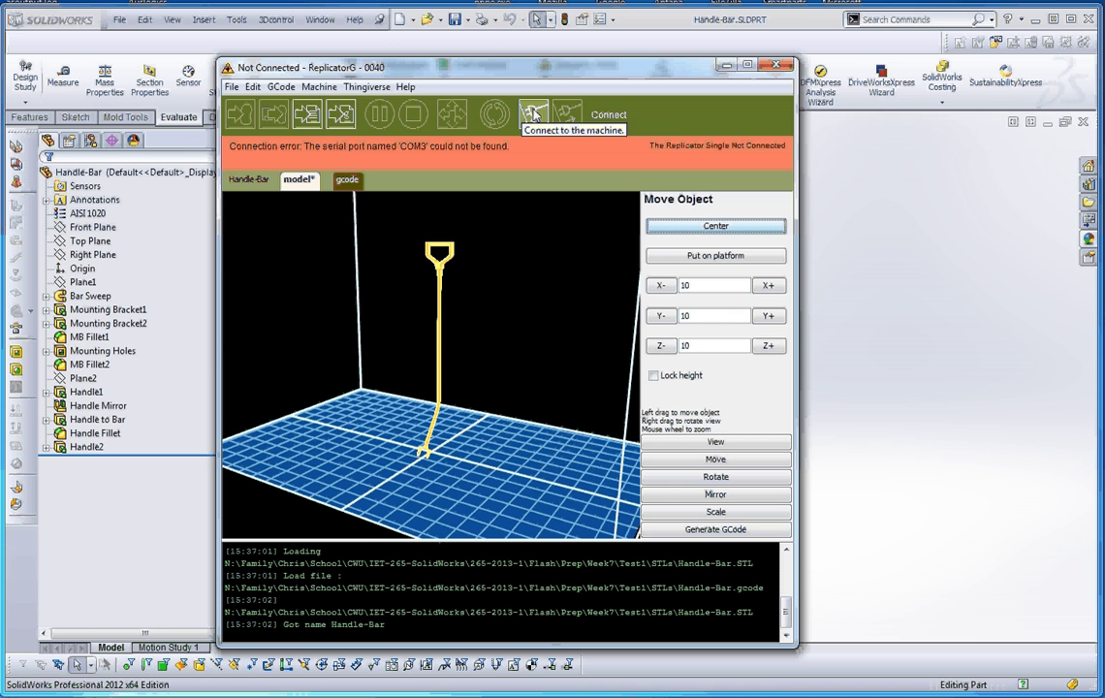
Step: Try connecting to the printer, then launch Model to GCode for the handle
click(534, 114)
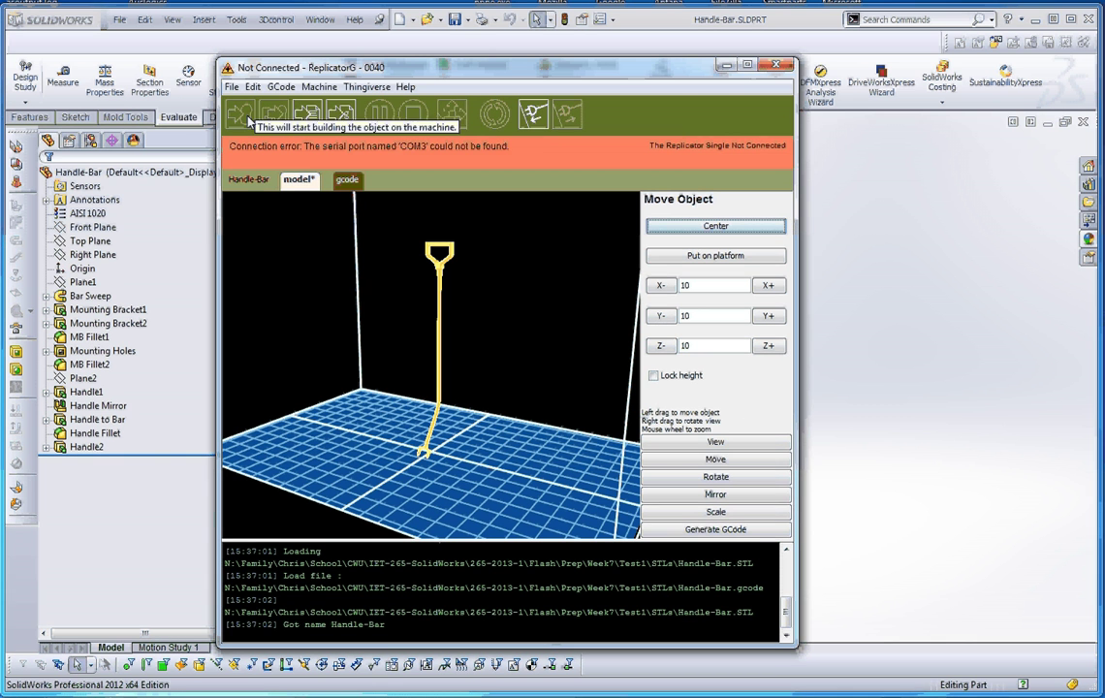
click(340, 115)
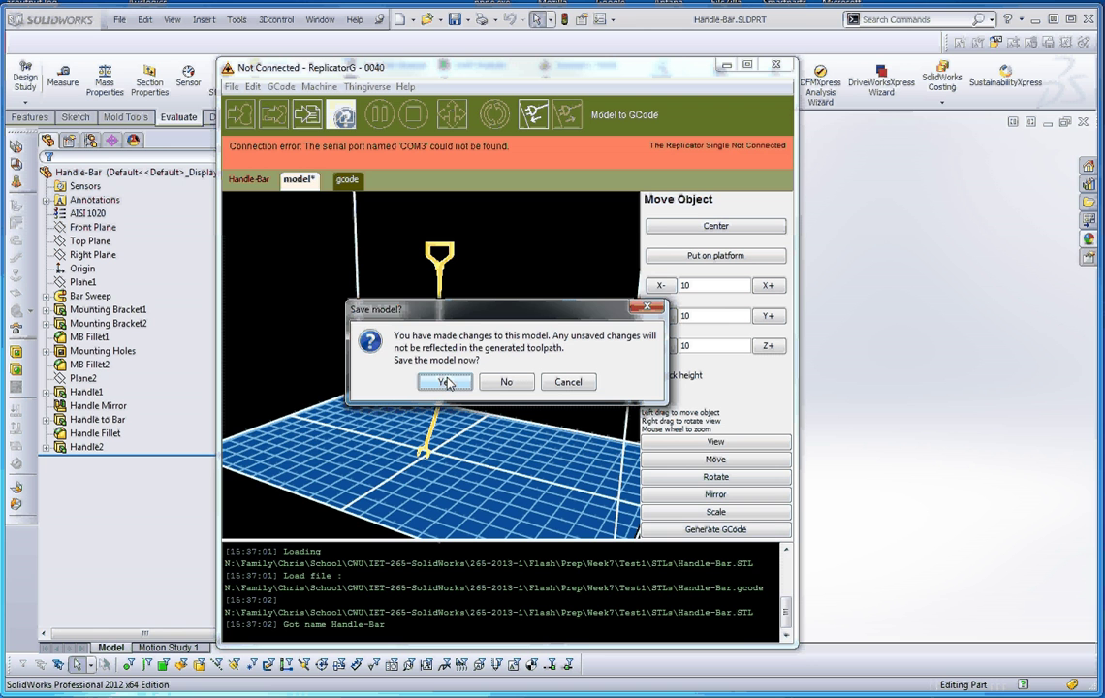
Step: Save the handle model changes and select Full support in the G-code settings
click(446, 382)
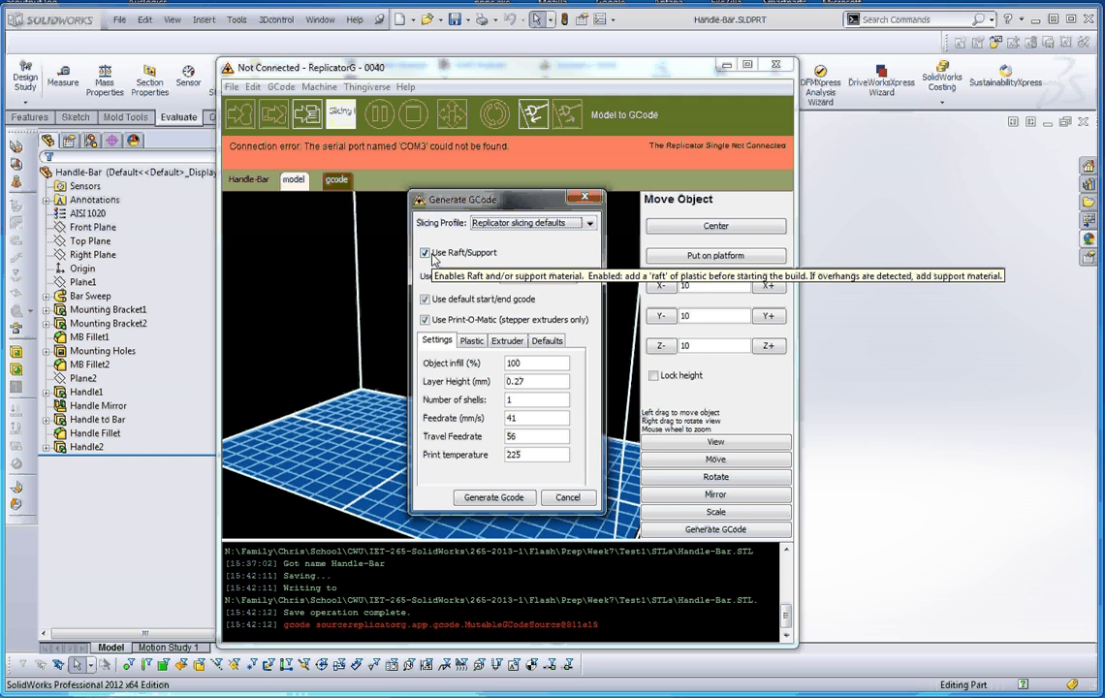
click(535, 276)
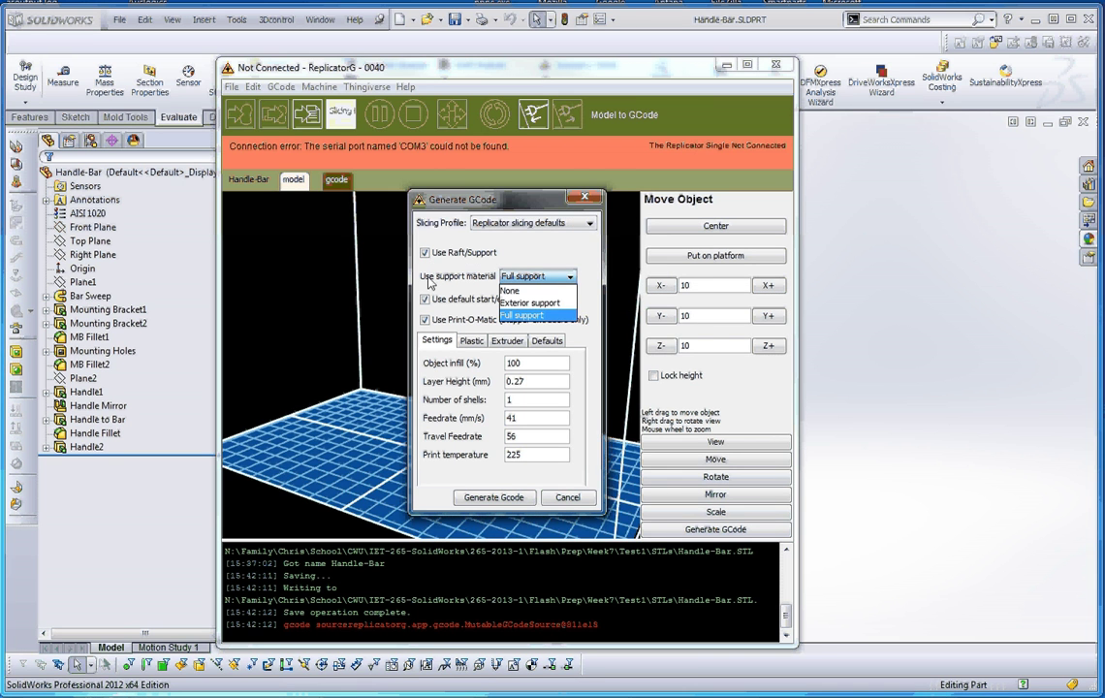
drag(506, 200, 649, 233)
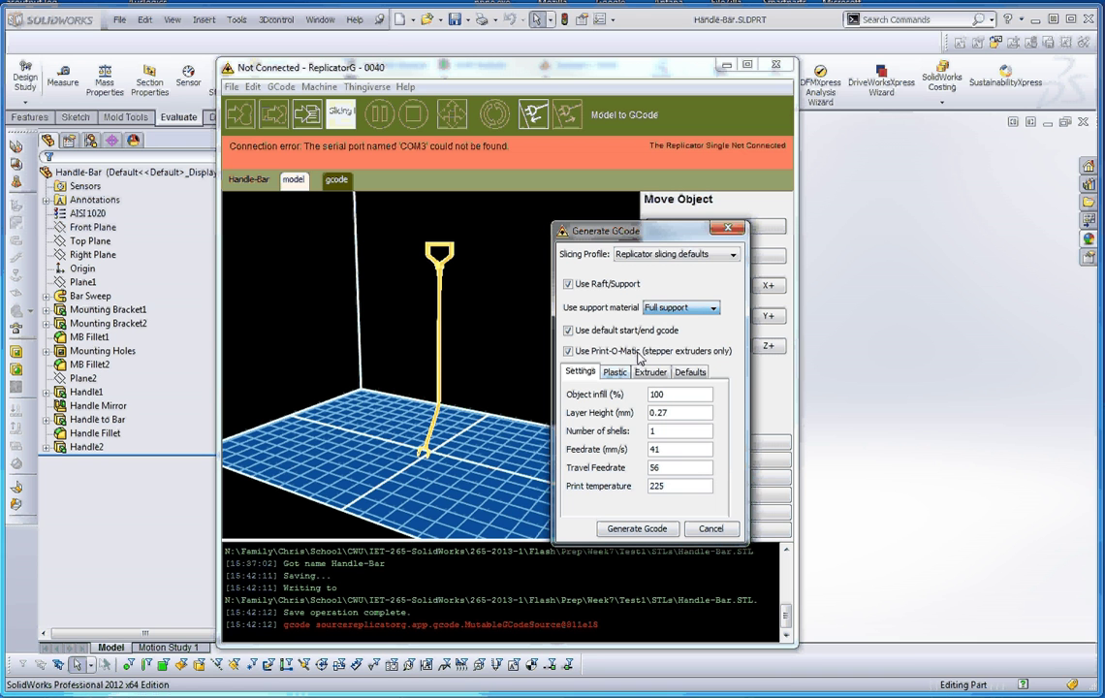
click(699, 308)
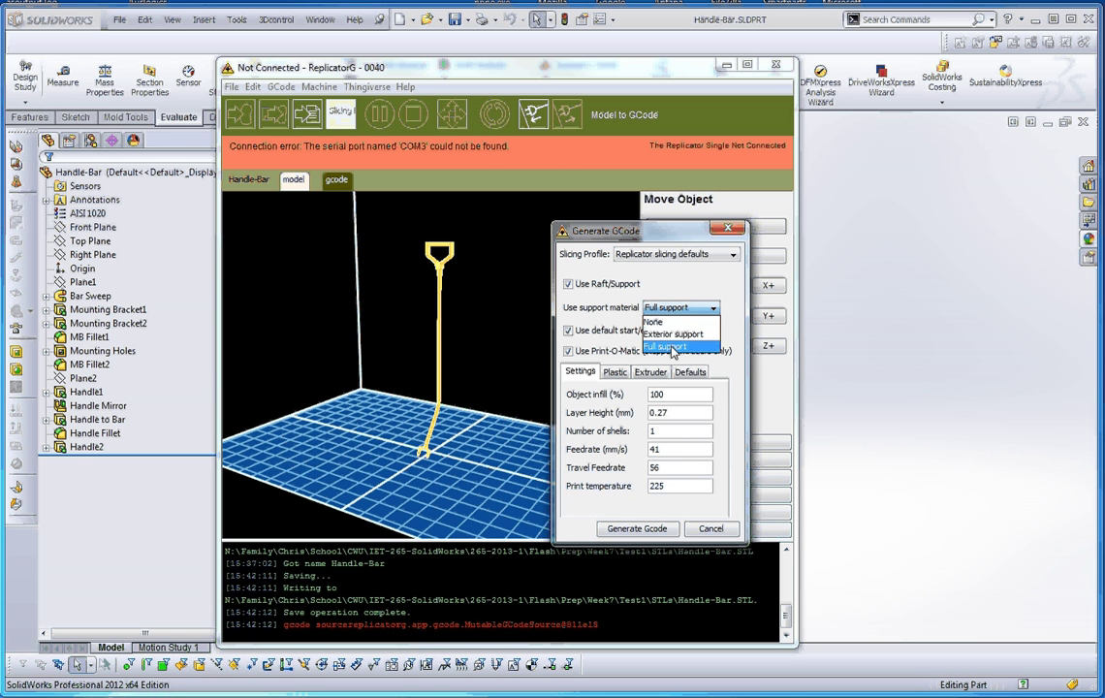
click(669, 346)
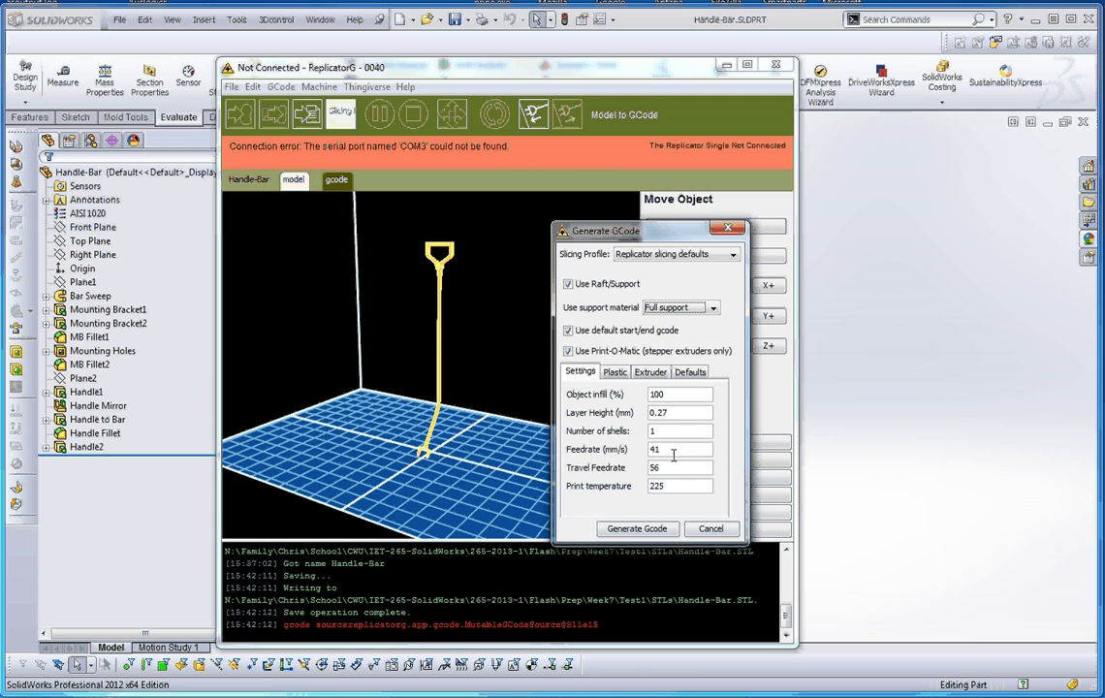
Step: Generate G-code from the configured Handle-Bar slicing settings
mouse_move(674, 452)
click(643, 532)
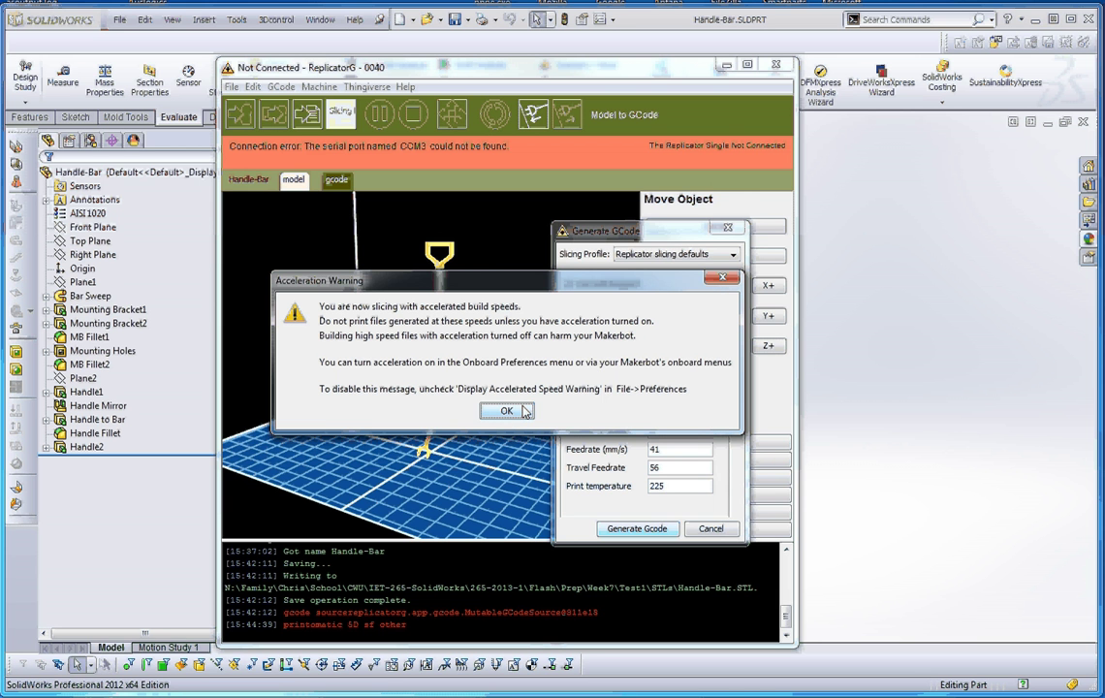
Step: Accept the acceleration warning so the Handle-Bar toolpath generation continues
click(508, 412)
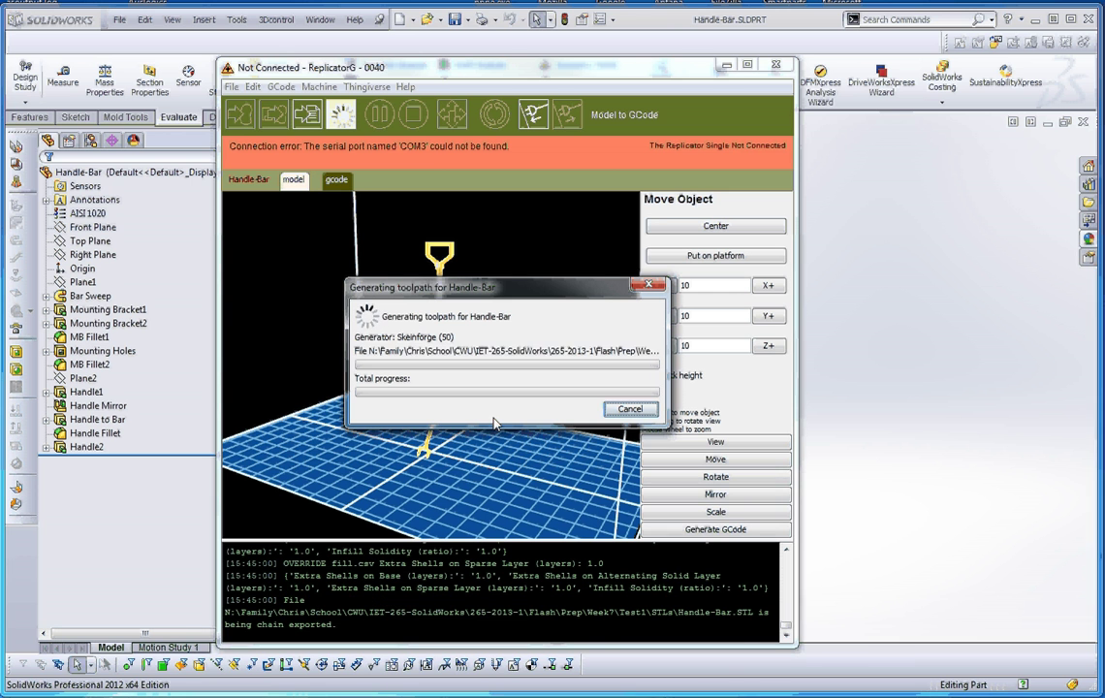